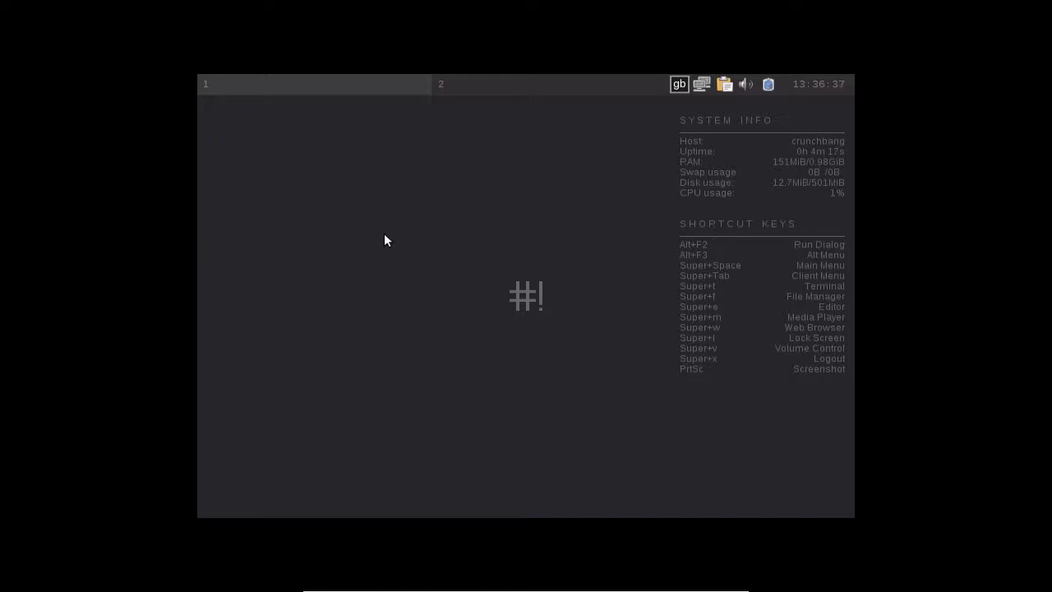
- Open a terminal and run "sudo apt-get install gimp" to install GIMP
right_click(340, 221)
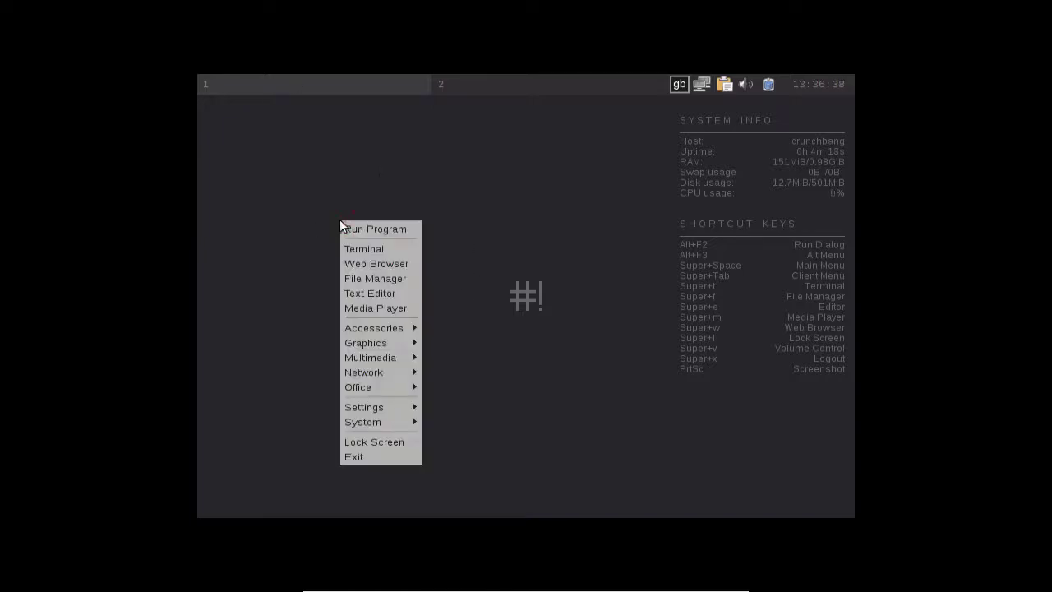
left_click(395, 237)
left_click(392, 249)
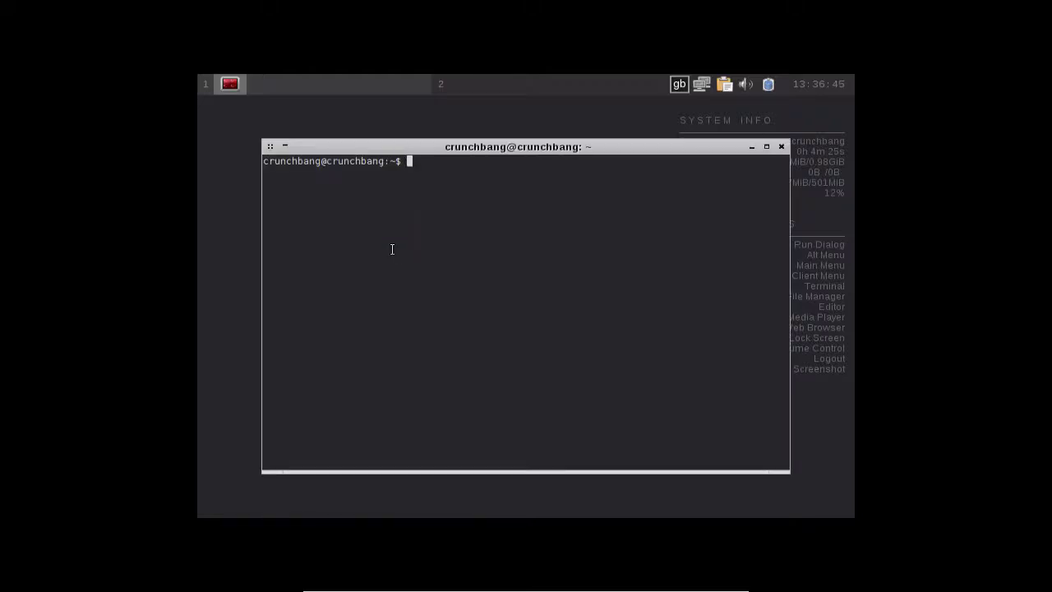
type("sudo apt-get inst")
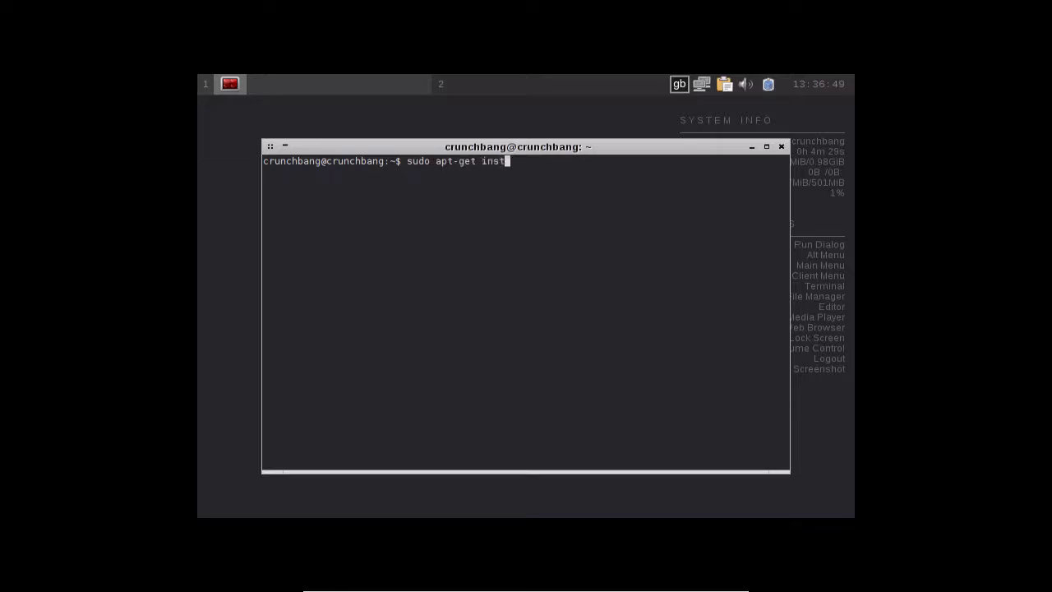
type("all gimp")
key("Return")
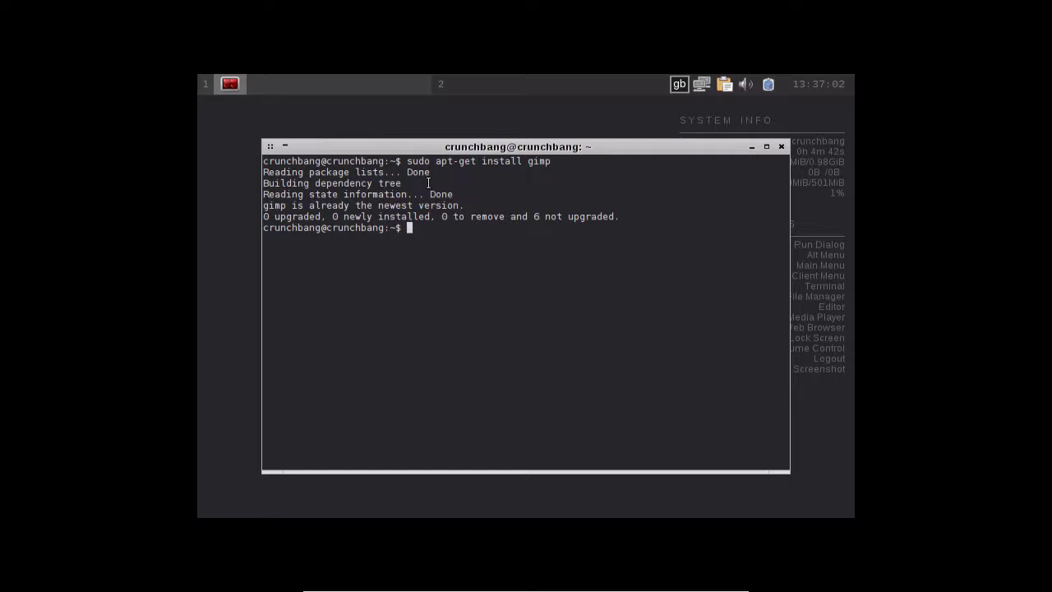
- Try to install GIMP with "pacman -S gimp" and close the terminal
type("pacman -S gimp")
key("Return")
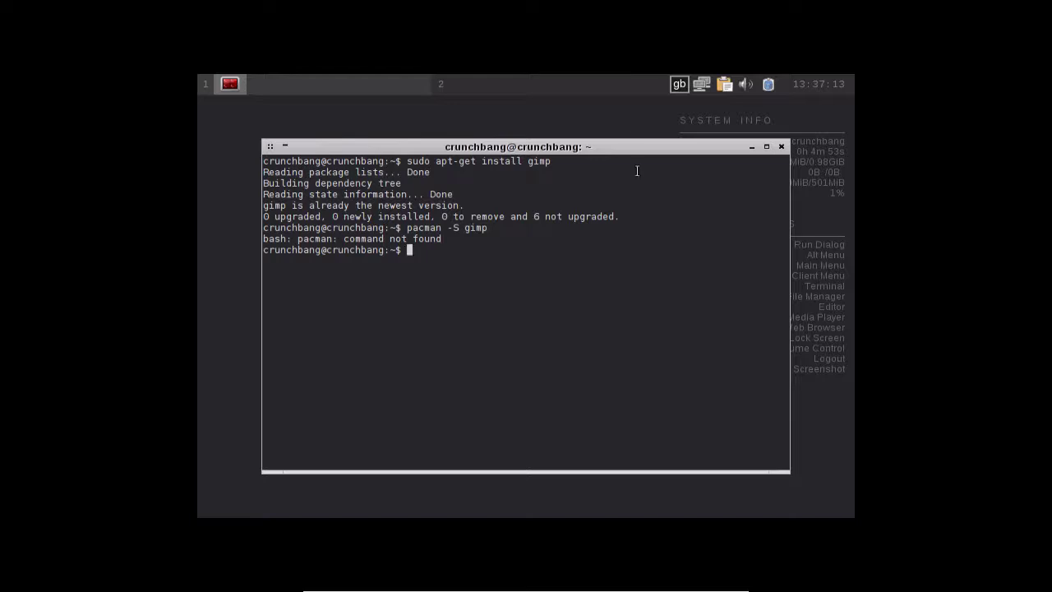
left_click(781, 147)
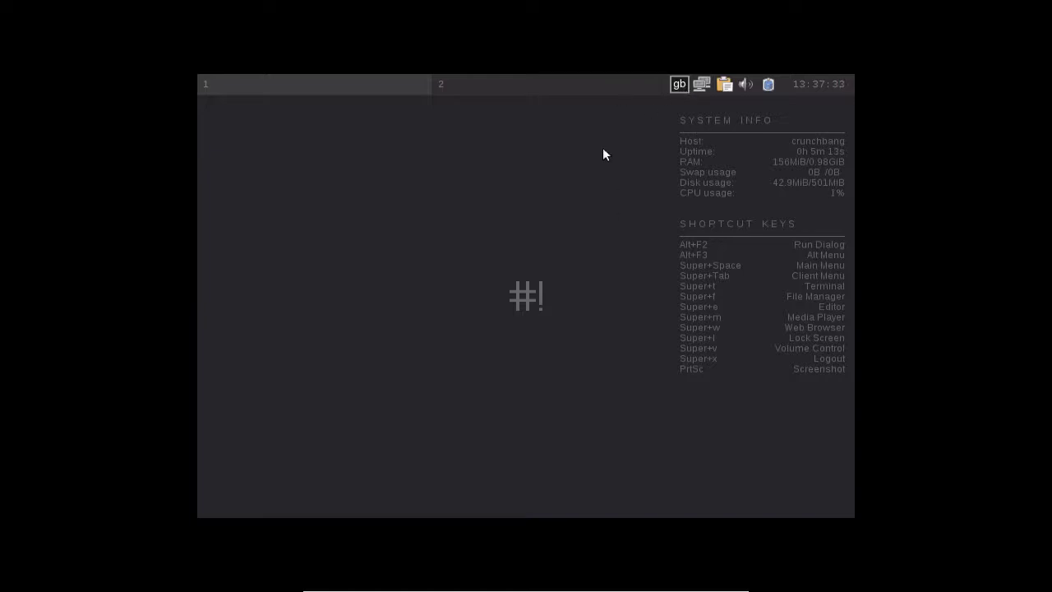
- Switch the keyboard layout to US and look through the application categories of the desktop menu
left_click(678, 85)
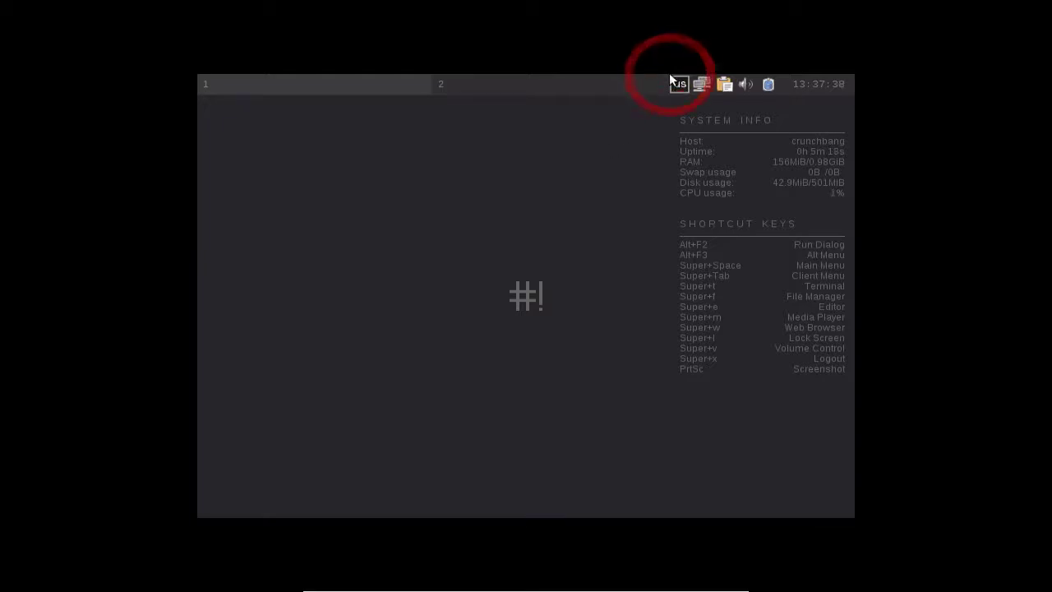
right_click(391, 175)
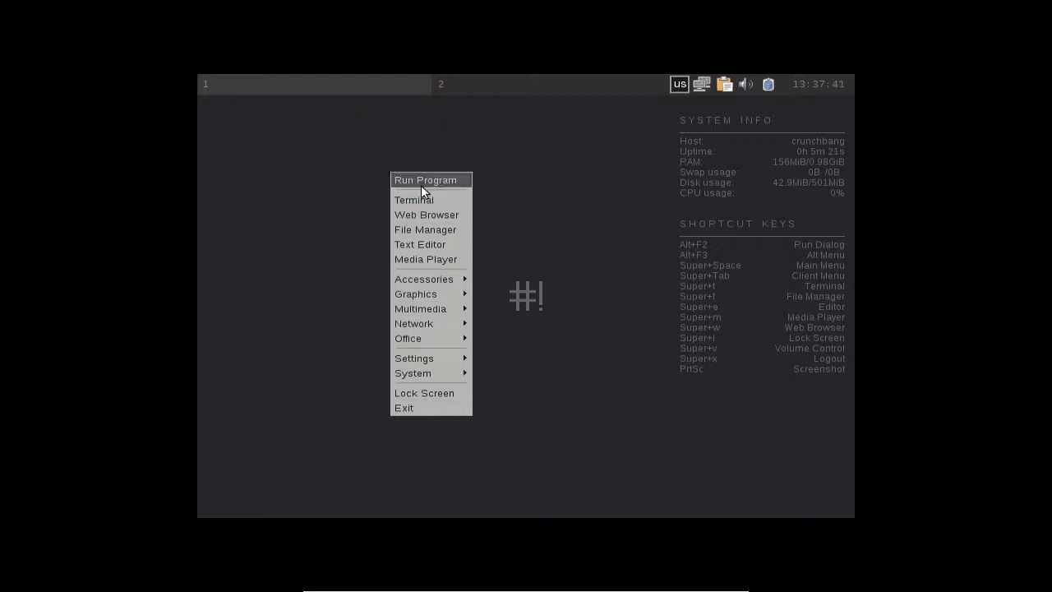
mouse_move(419, 280)
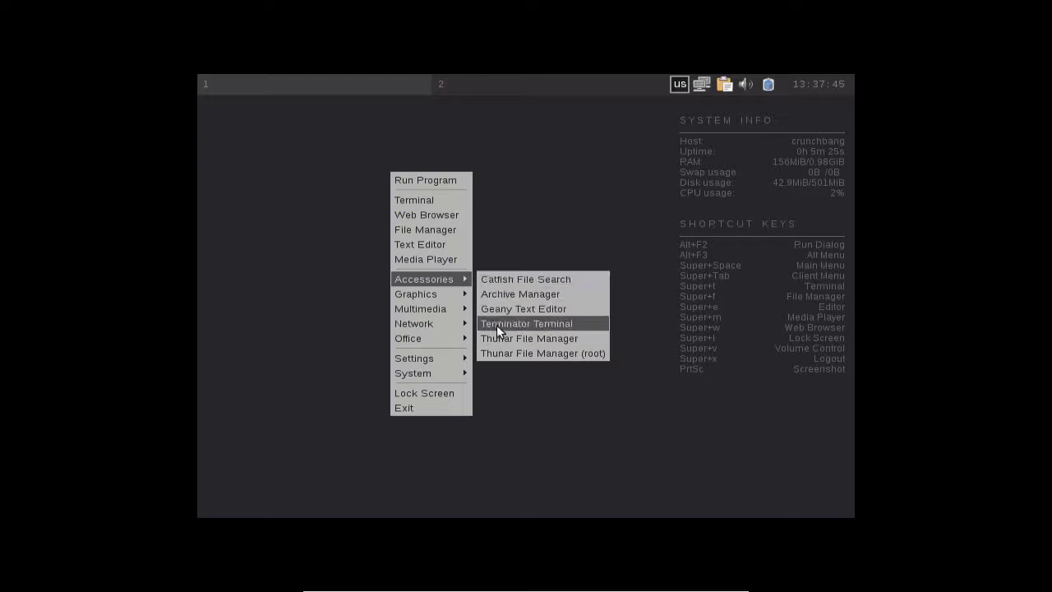
mouse_move(434, 342)
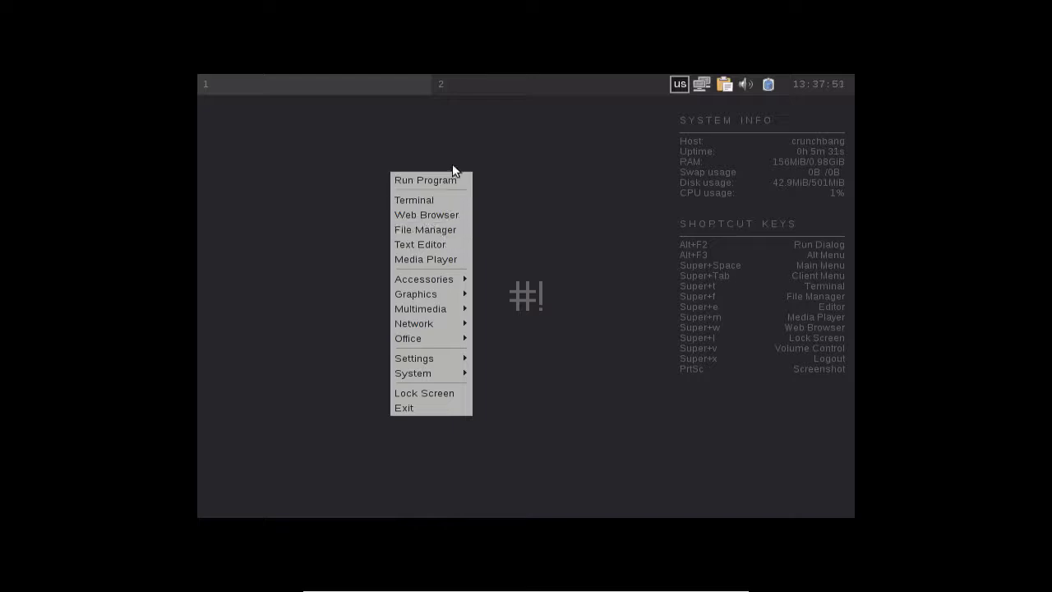
left_click(515, 138)
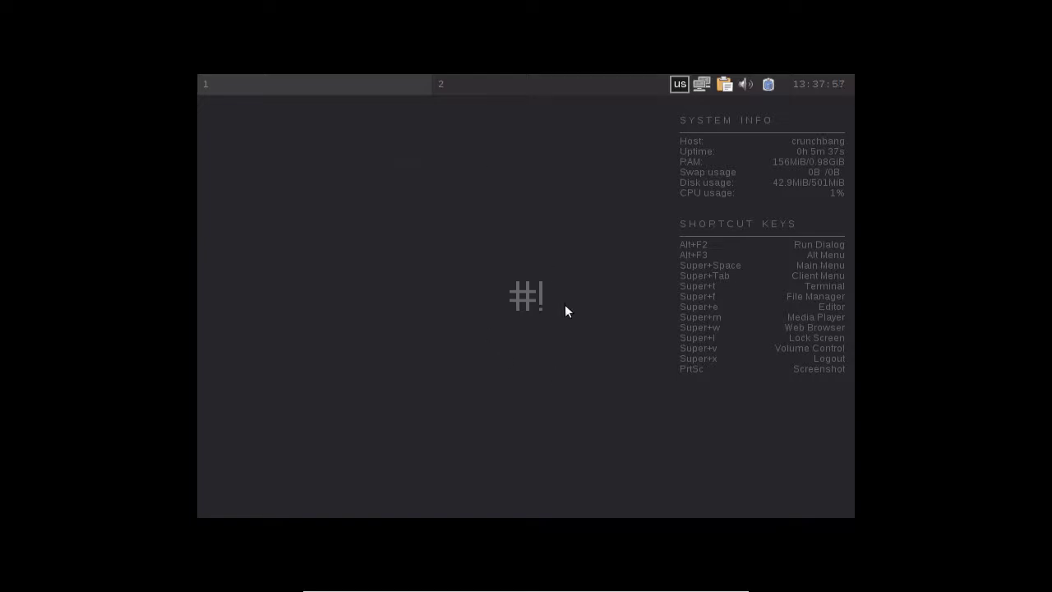
- Reset the virtual machine and boot it into the CrunchBang Graphical Install
mouse_move(414, 589)
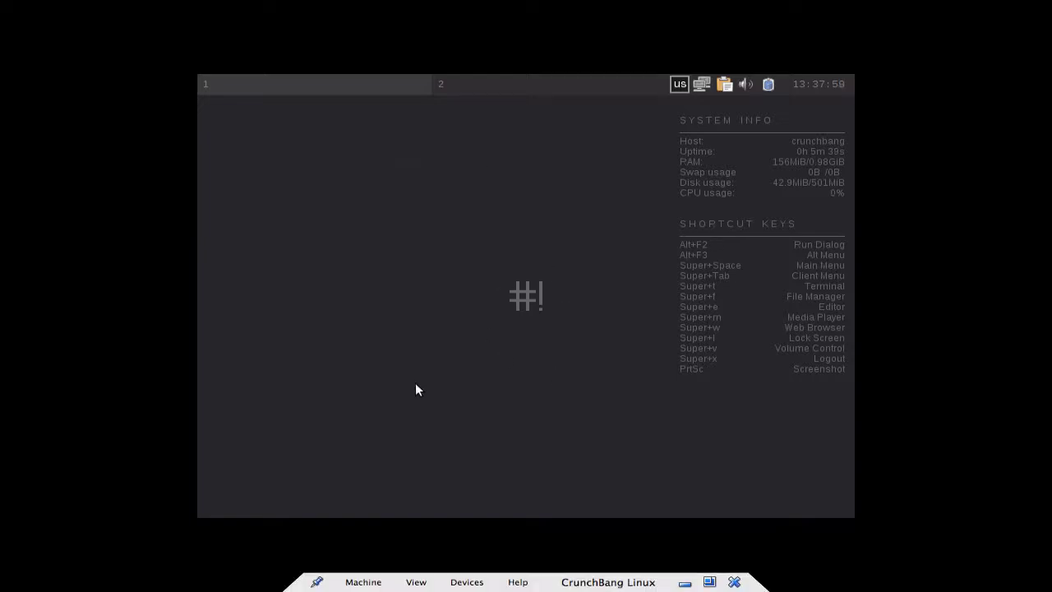
left_click(364, 582)
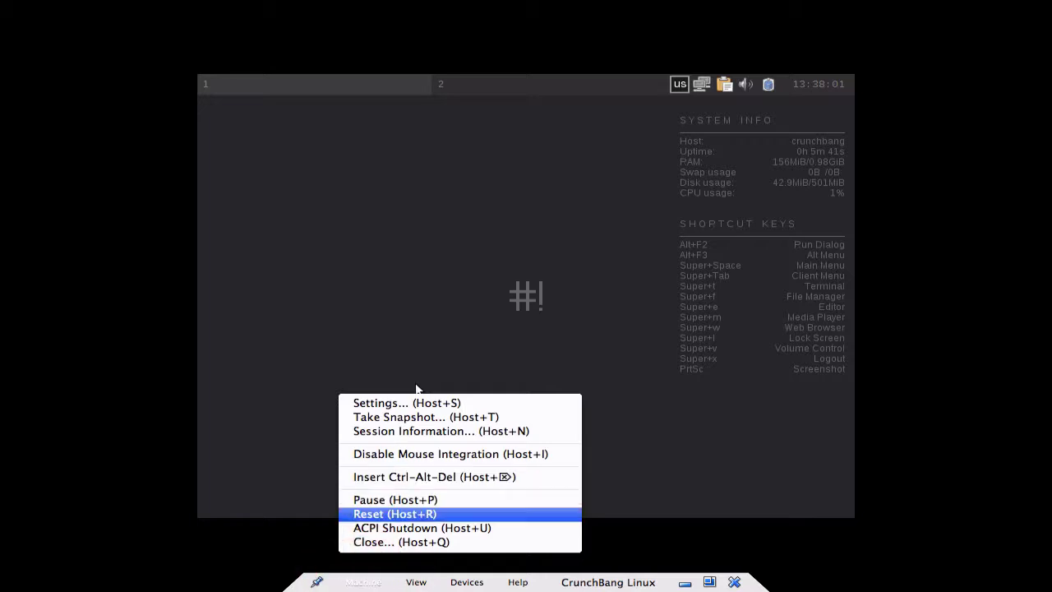
left_click(399, 510)
key("Return")
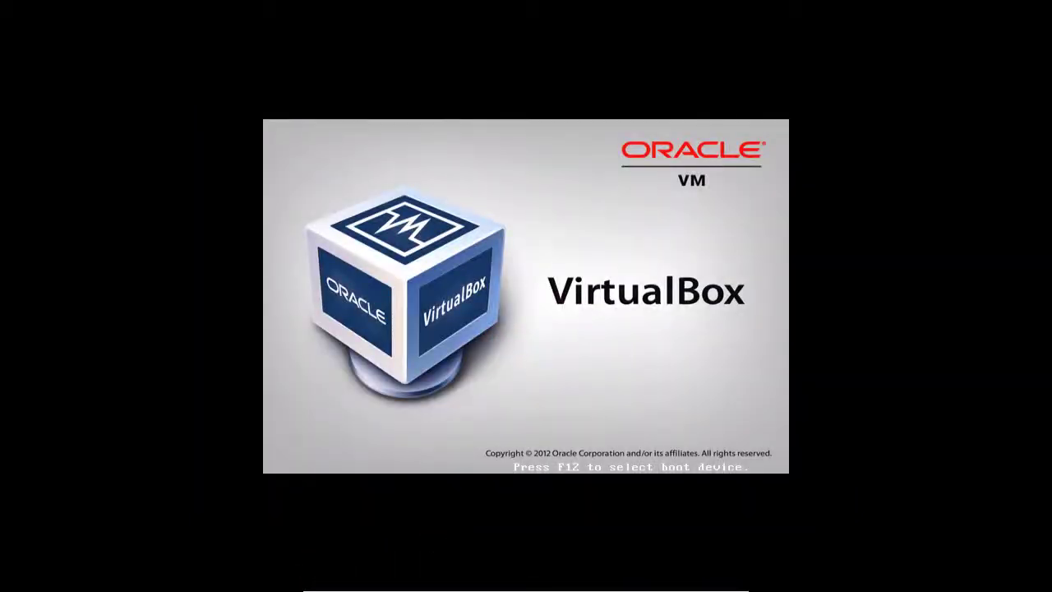
key("Down")
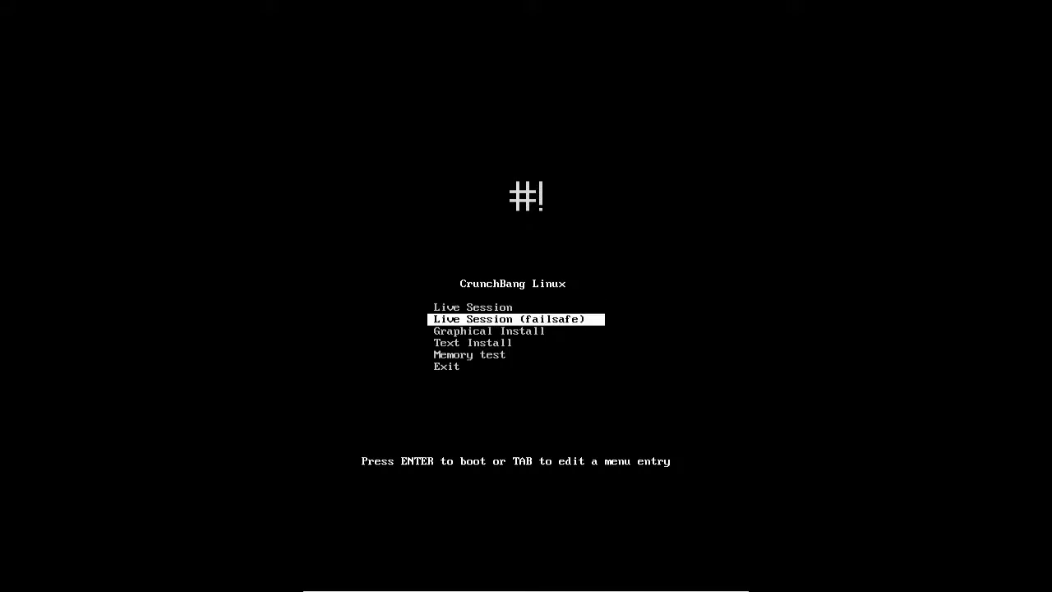
key("Down")
key("Return")
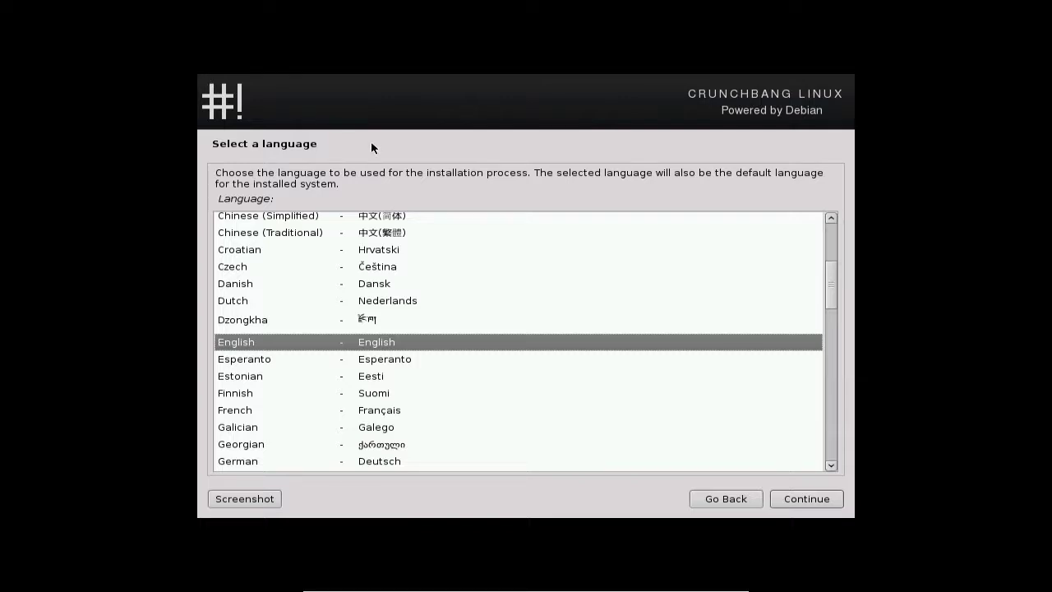
- Set the installer's localisation to English language, United States location and American English keymap
left_click(820, 500)
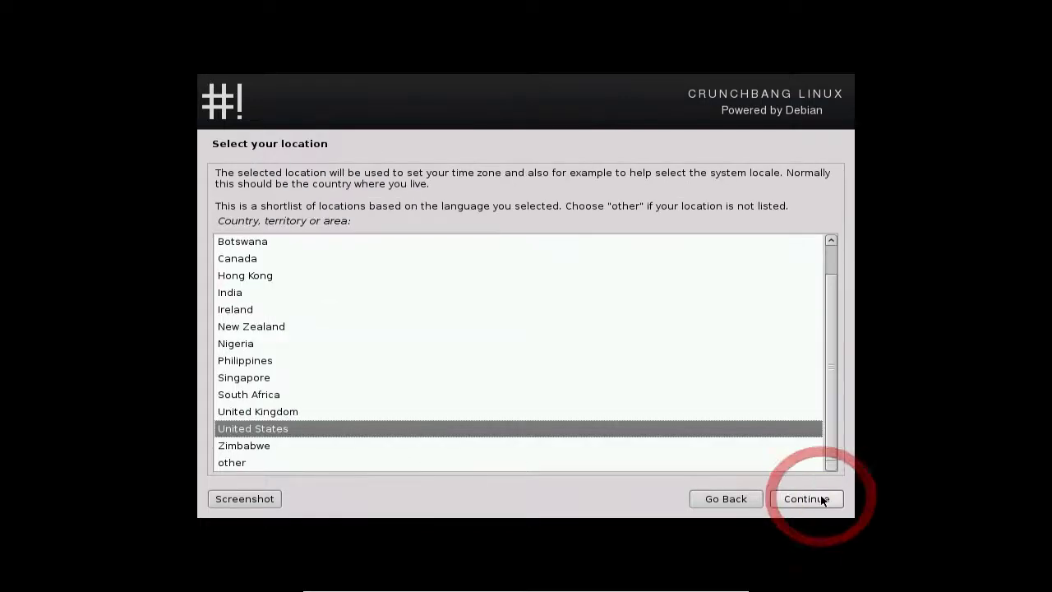
left_click(728, 498)
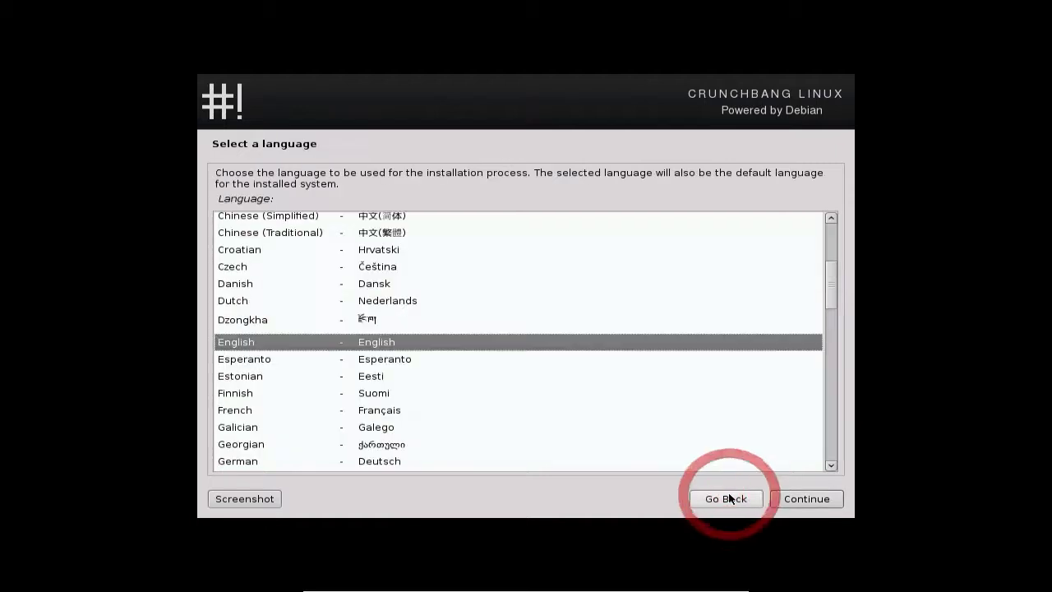
left_click(797, 498)
left_click(803, 503)
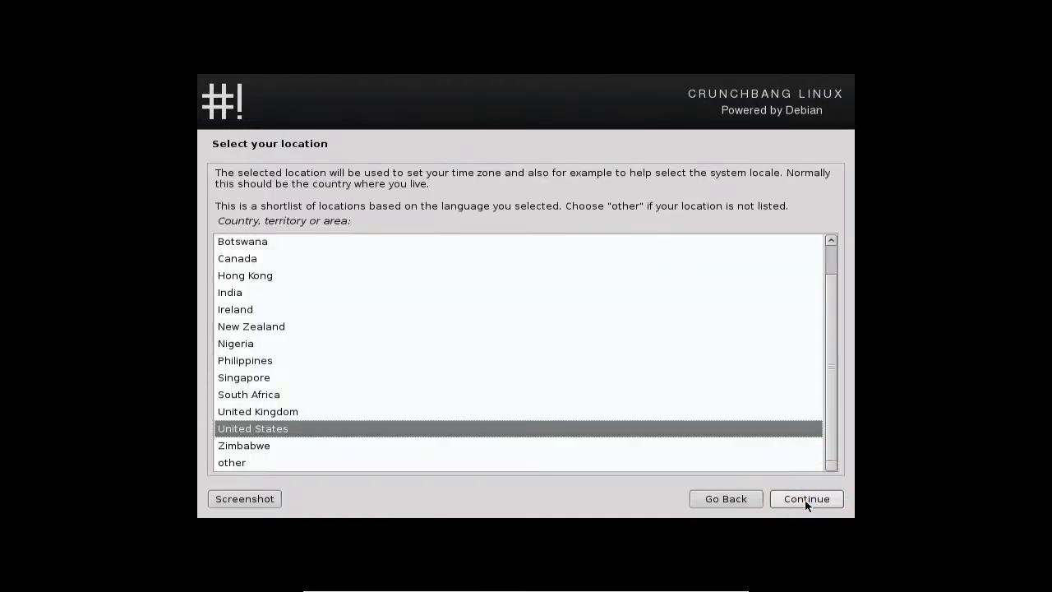
left_click(805, 501)
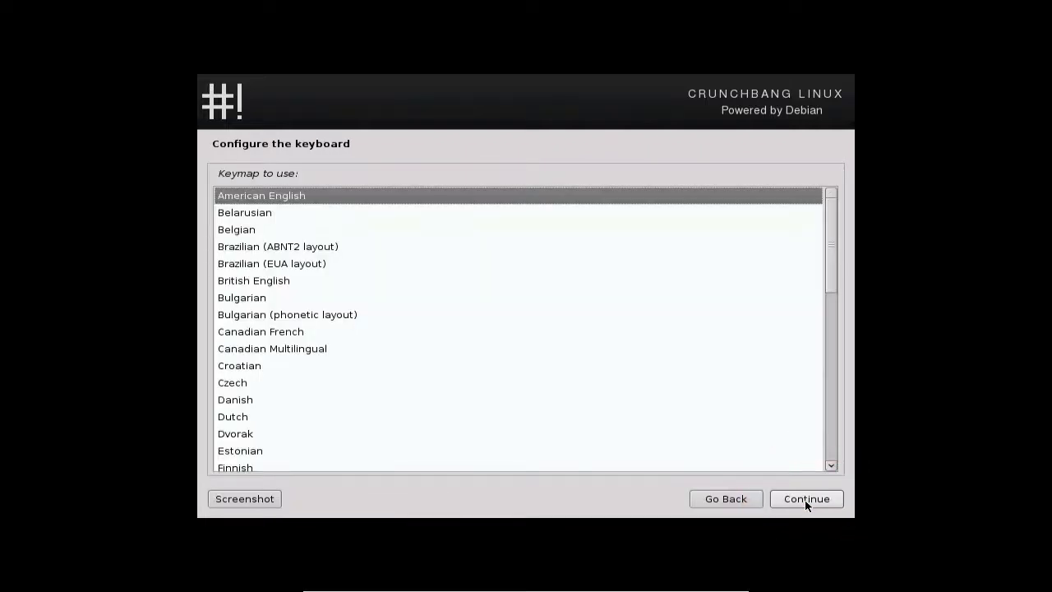
left_click(805, 501)
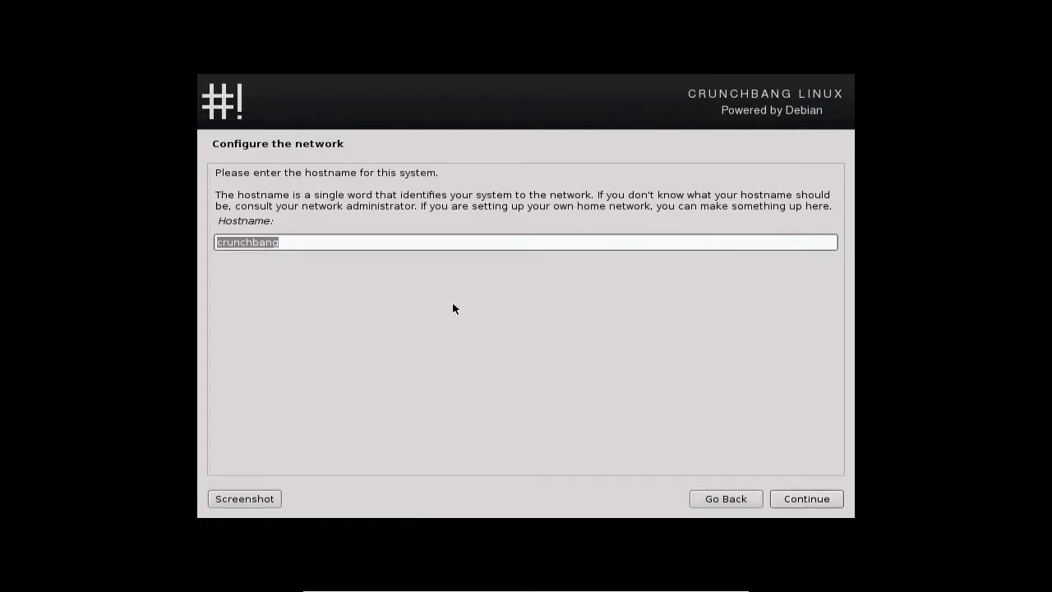
- Replace the suggested hostname with the account handle followed by "-crunchbang" and submit it
type("ma")
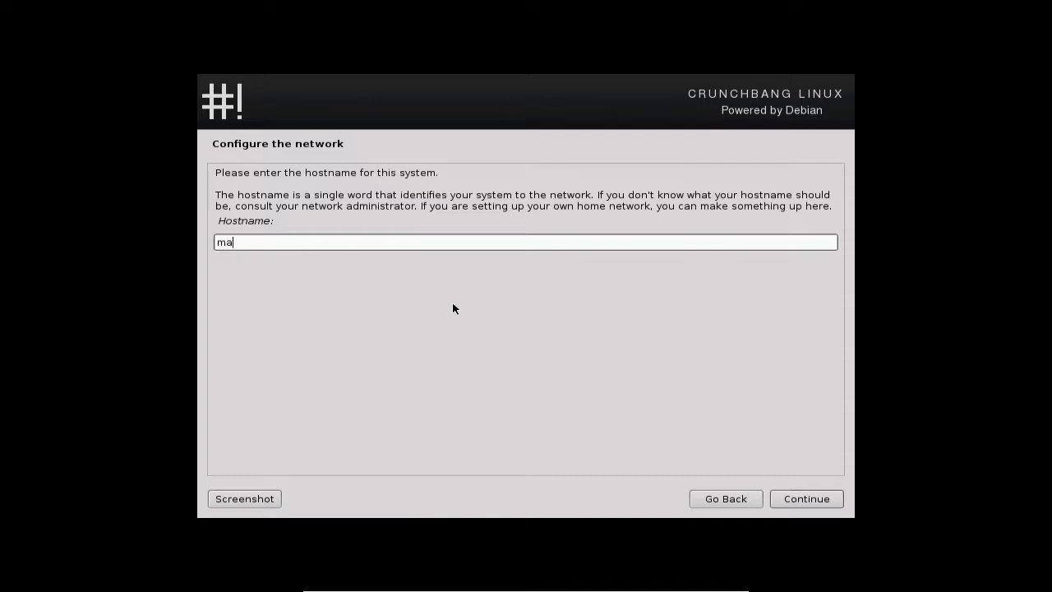
type("estrojagdev-crunchbang")
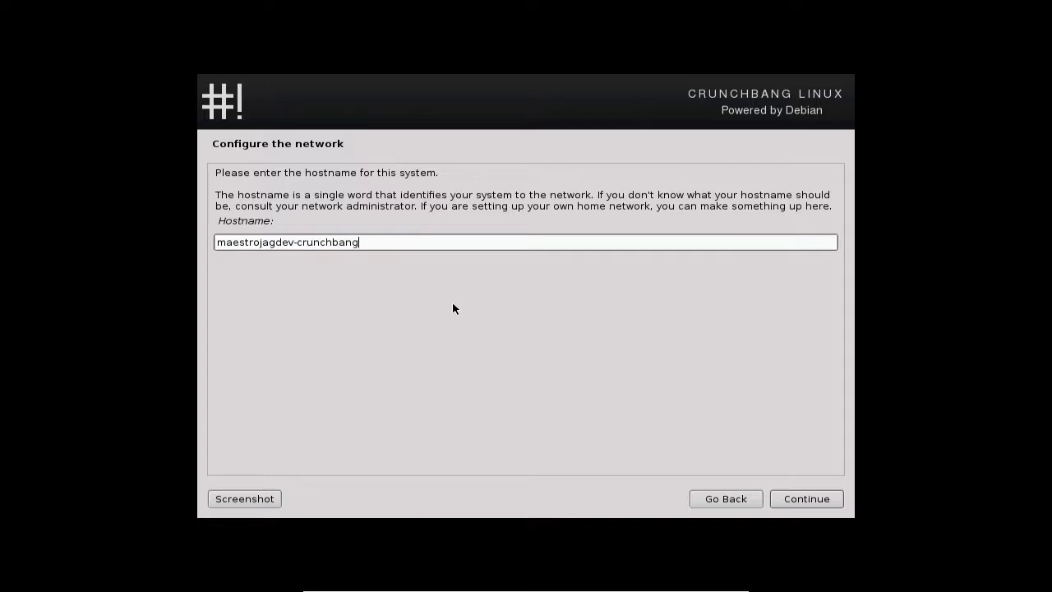
left_click(807, 498)
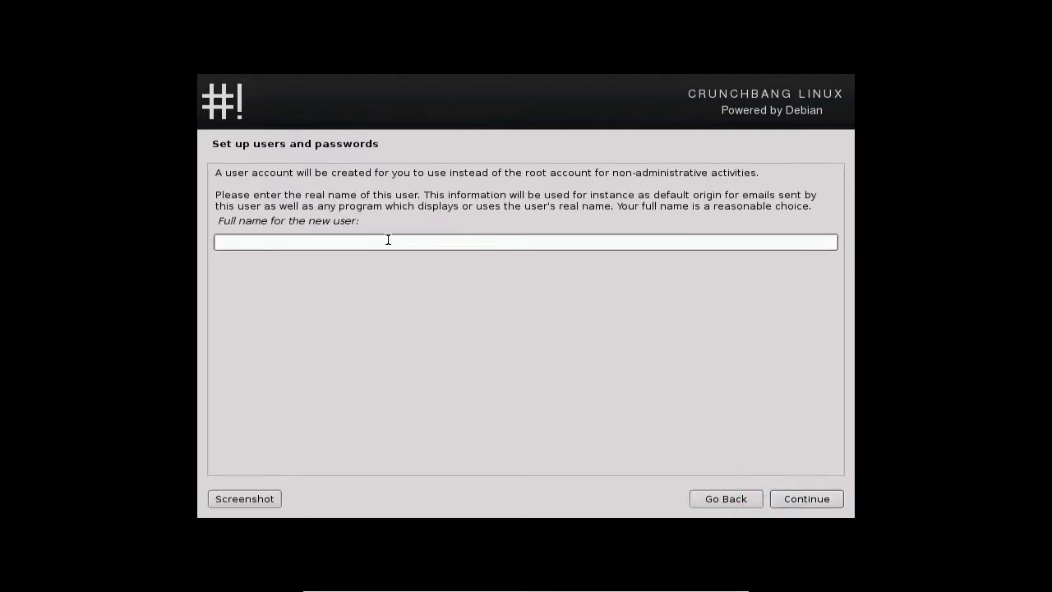
- Enter the new user's full name and accept the suggested account username
type("maestrojagdev")
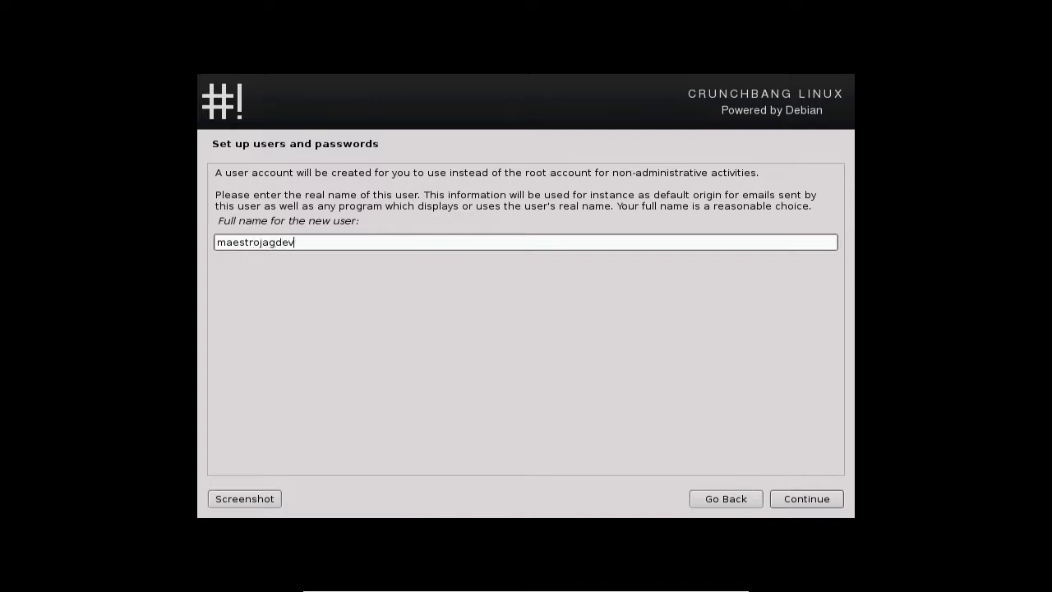
left_click(824, 501)
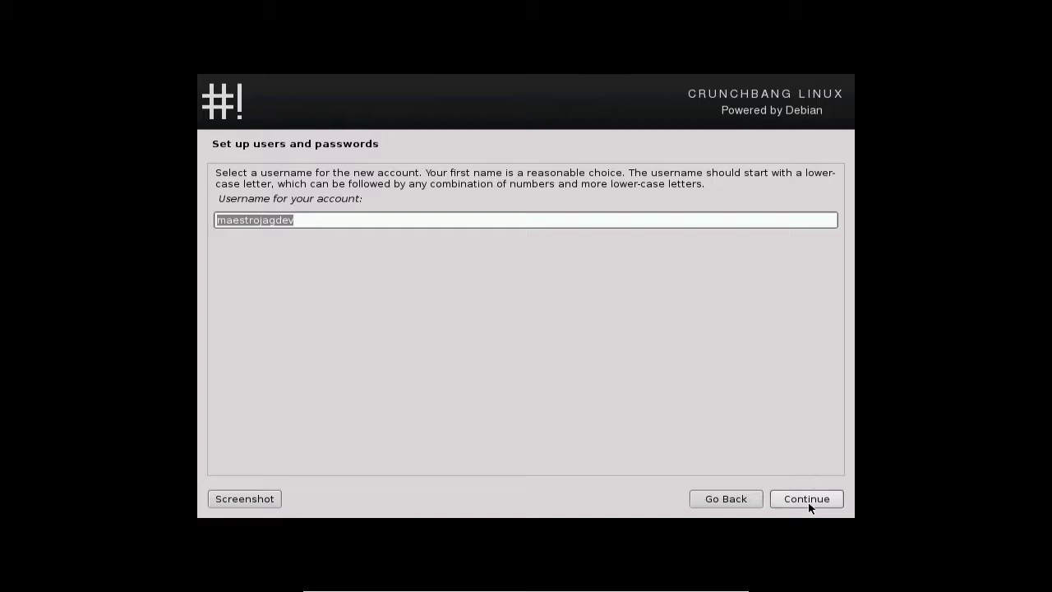
left_click(807, 501)
- Enter the new user's password, repeat it for verification and submit both
type("*********")
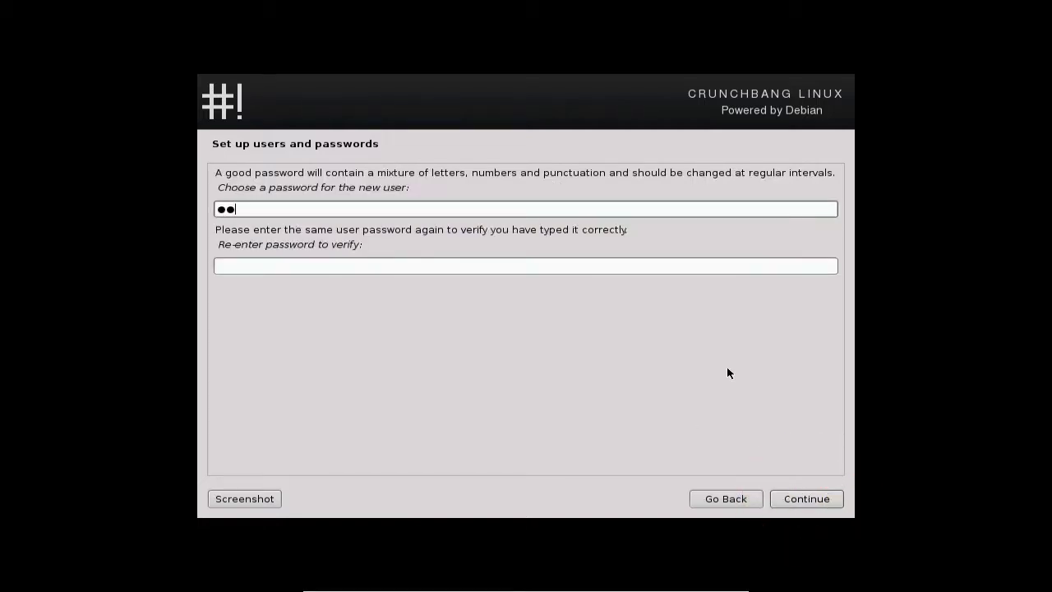
left_click(674, 267)
left_click(672, 264)
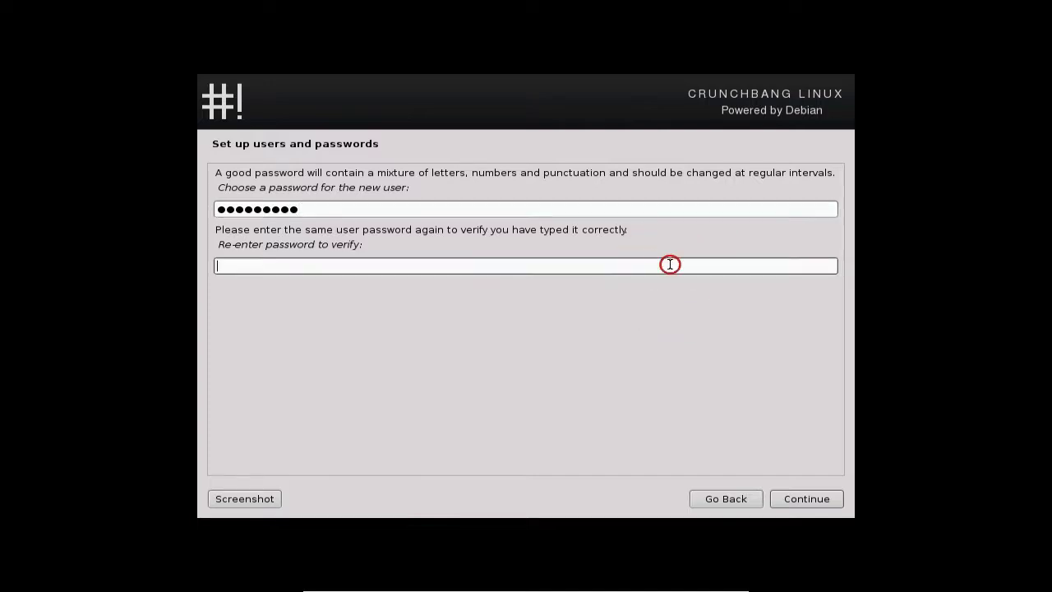
type("*********")
left_click(815, 486)
left_click(817, 505)
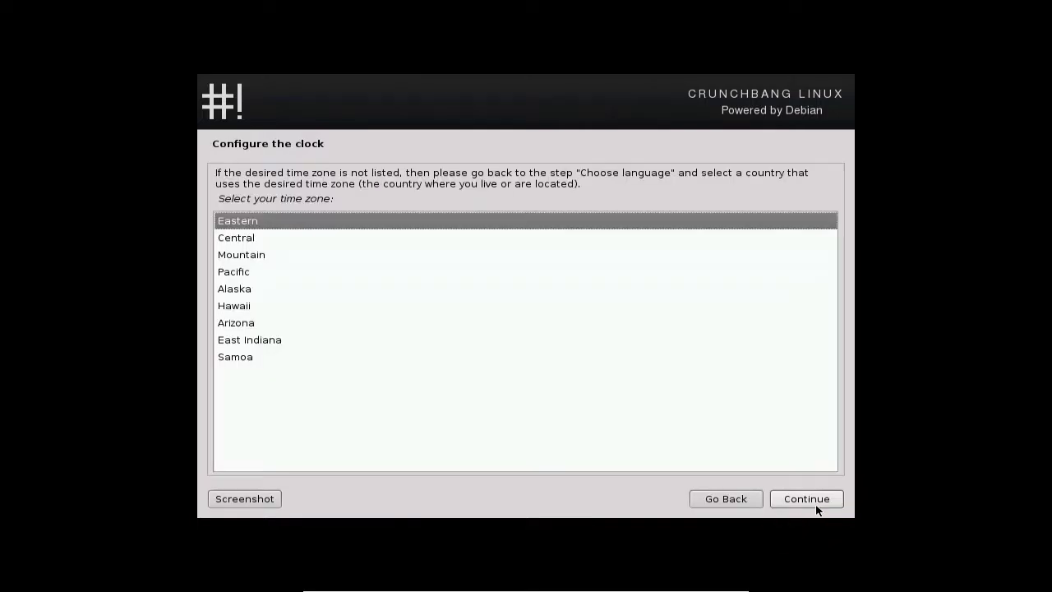
- Accept the Eastern time zone and choose Manual as the disk partitioning method
left_click(815, 505)
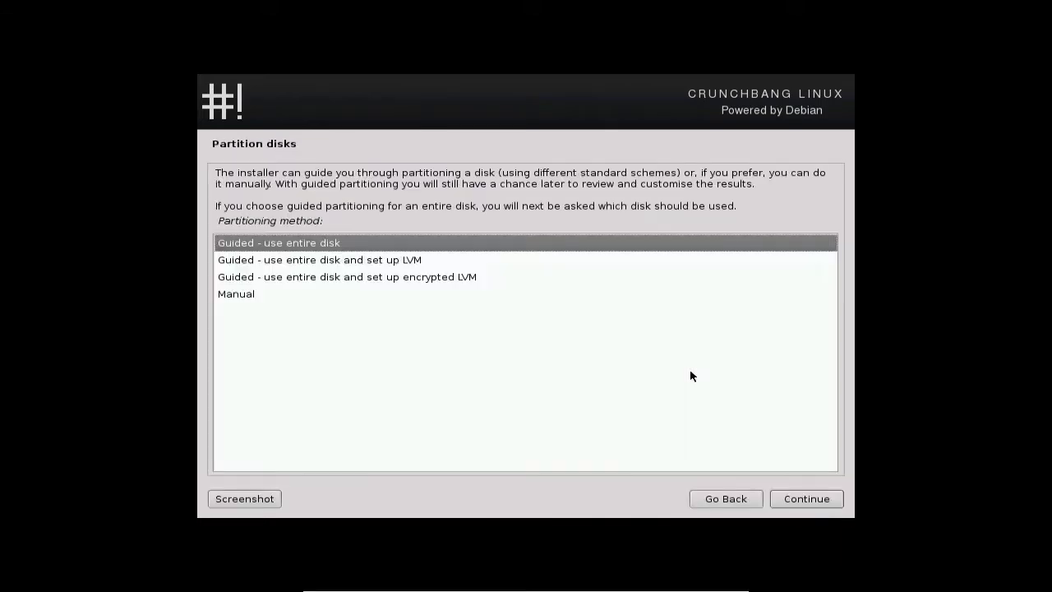
left_click(808, 503)
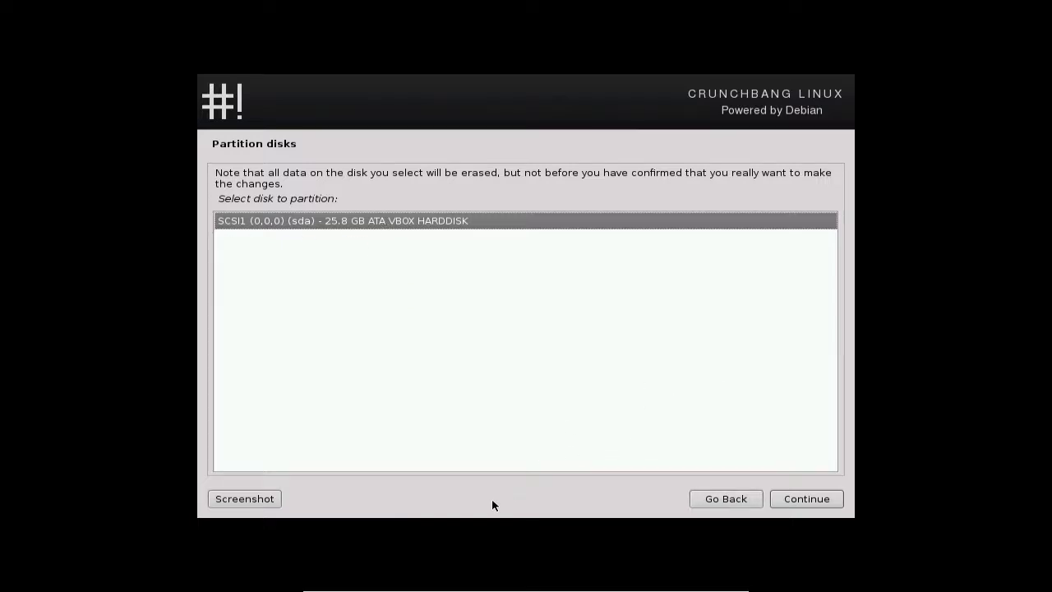
left_click(724, 499)
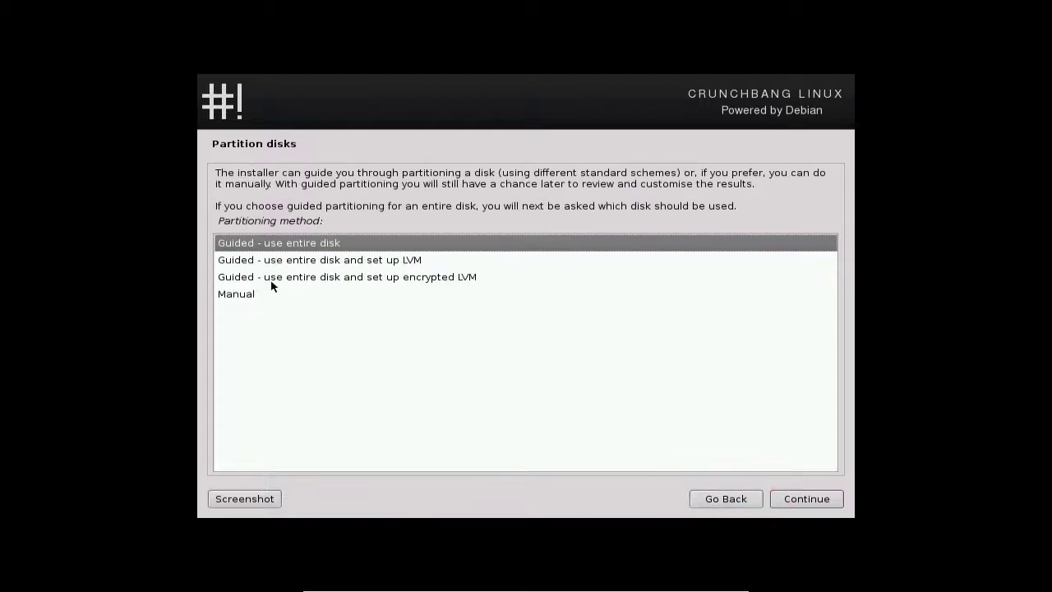
left_click(272, 283)
left_click(265, 299)
left_click(794, 503)
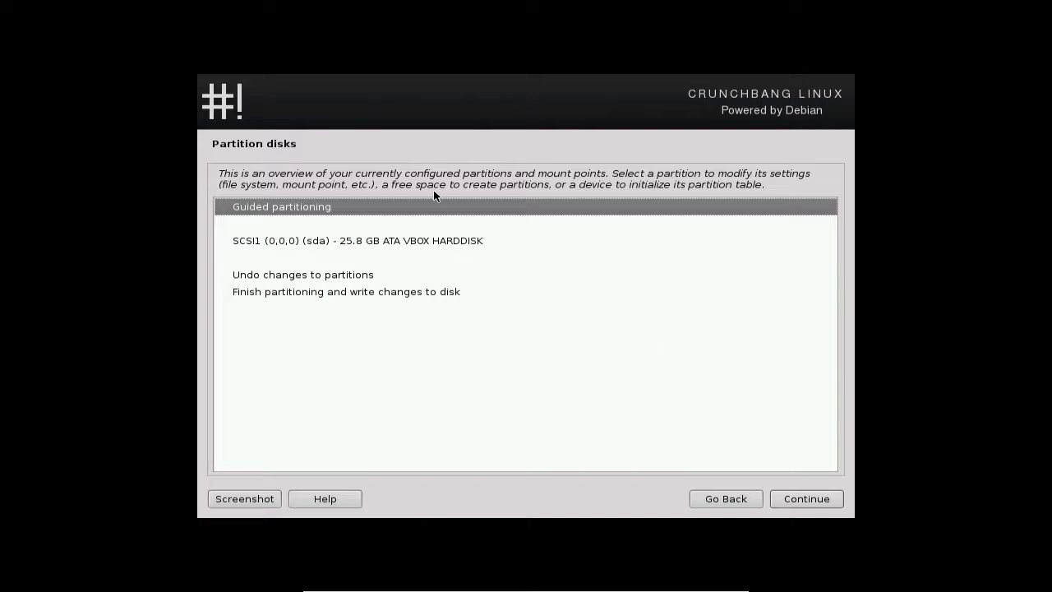
left_click(428, 239)
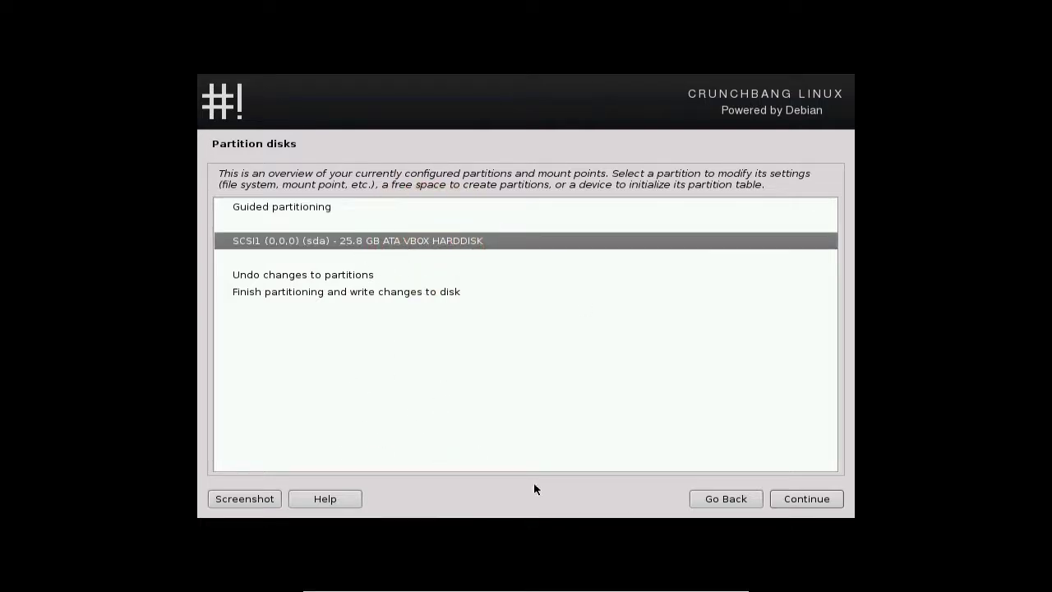
left_click(808, 500)
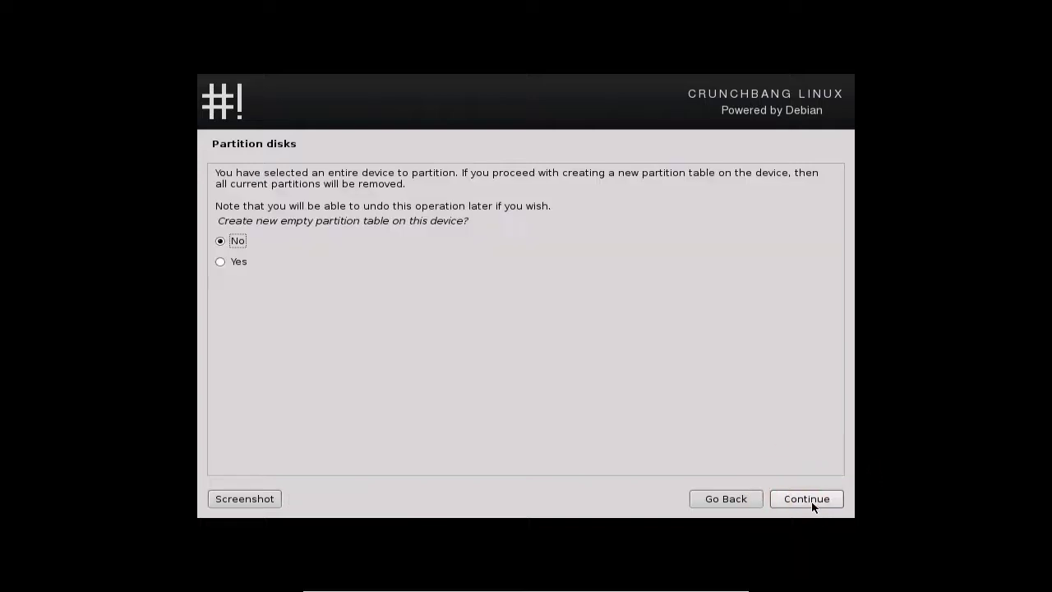
left_click(735, 498)
left_click(735, 499)
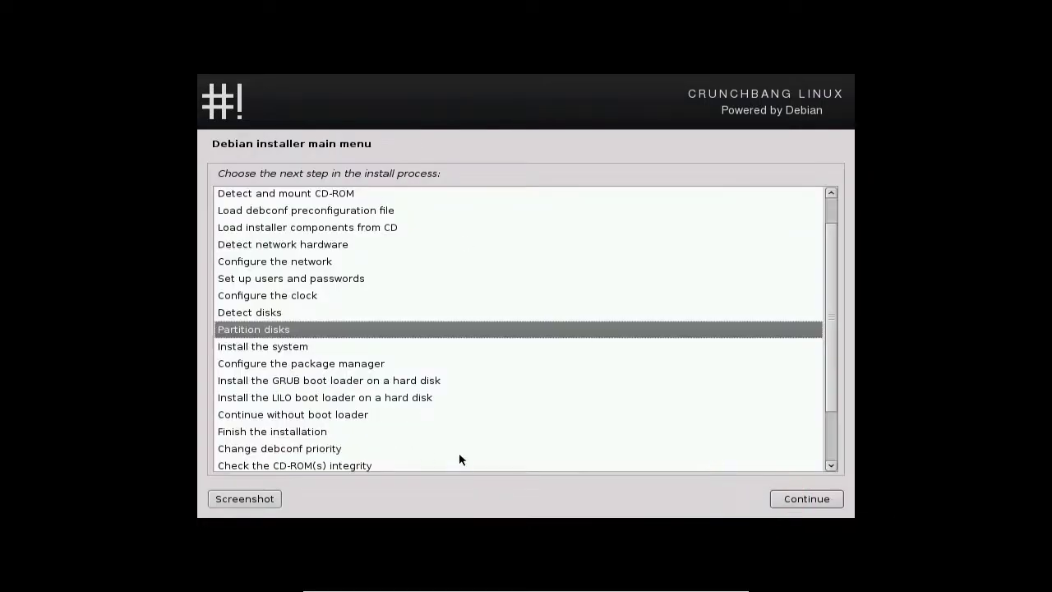
left_click(808, 498)
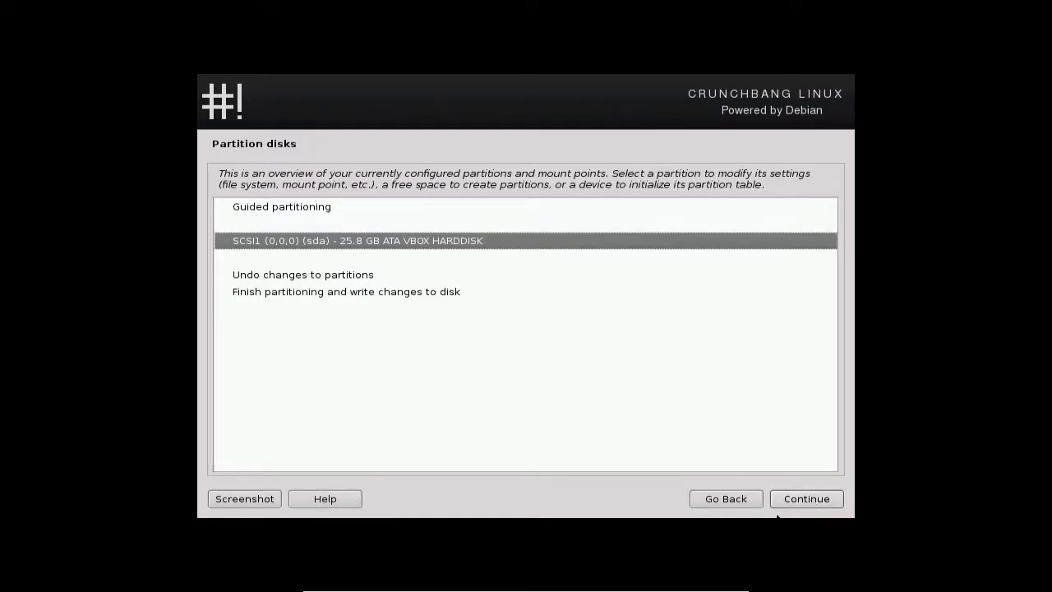
- Set up guided partitioning using the entire 25.8 GB VBOX hard disk, with all files in one partition
left_click(302, 207)
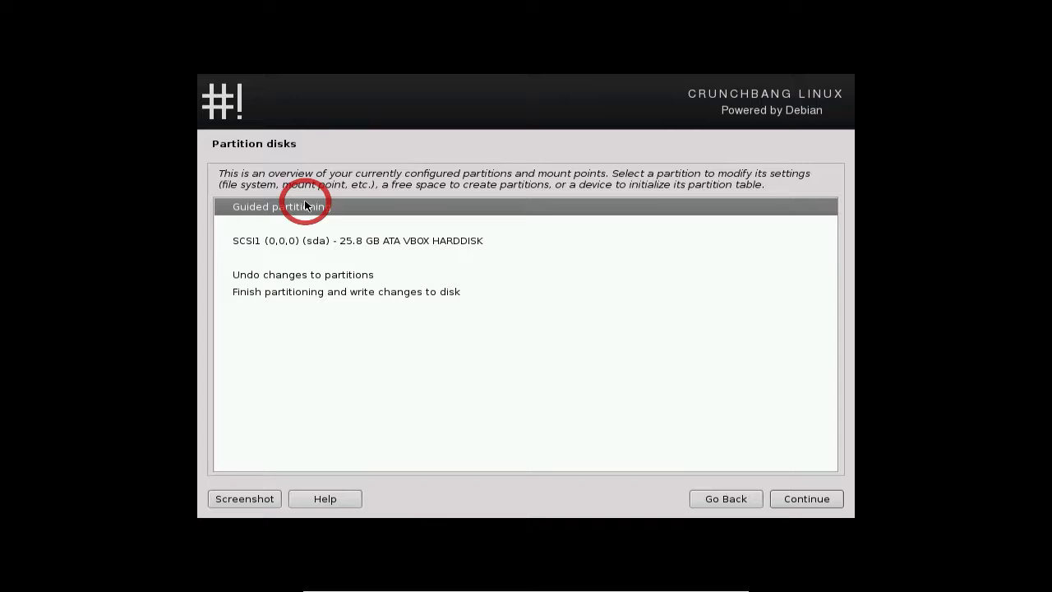
left_click(838, 499)
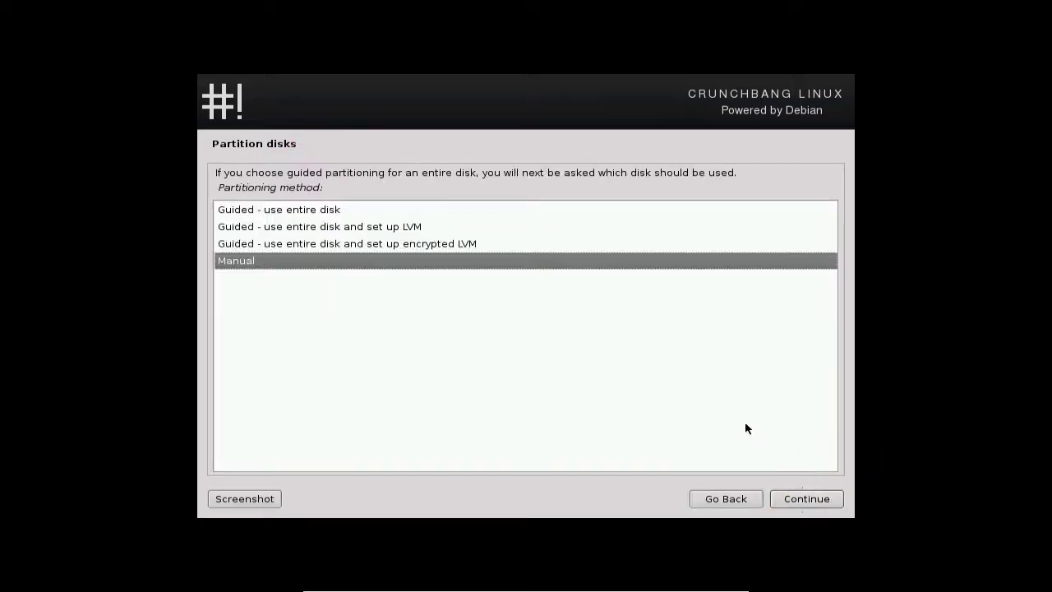
left_click(332, 209)
left_click(814, 501)
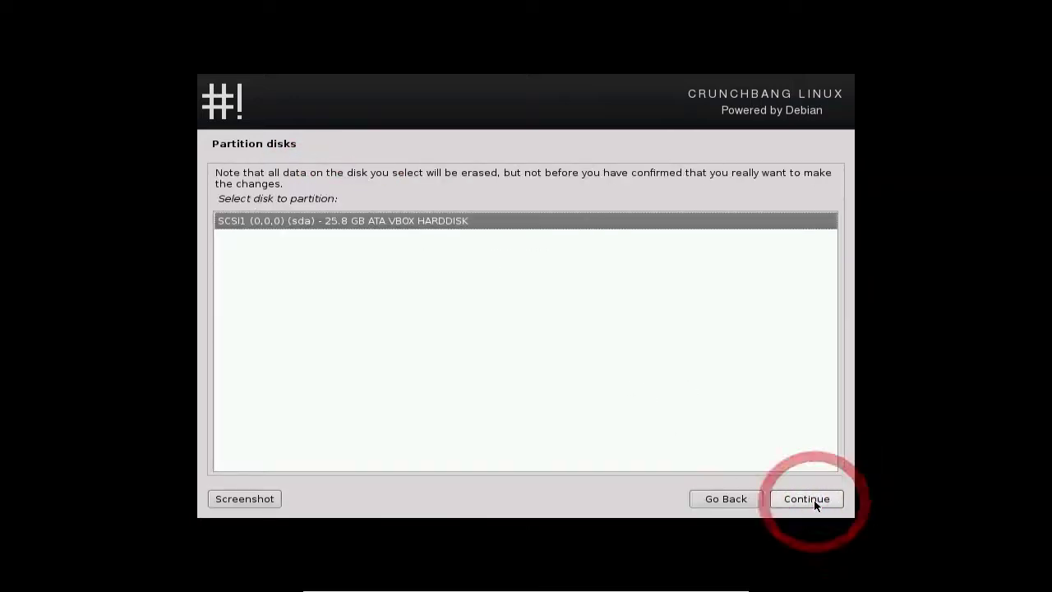
left_click(814, 501)
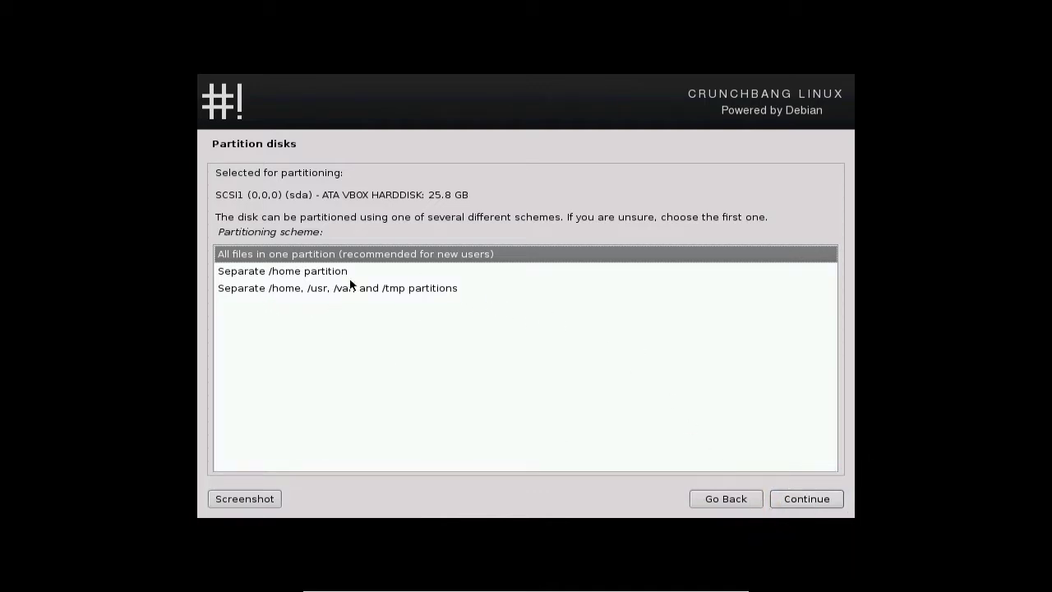
left_click(811, 502)
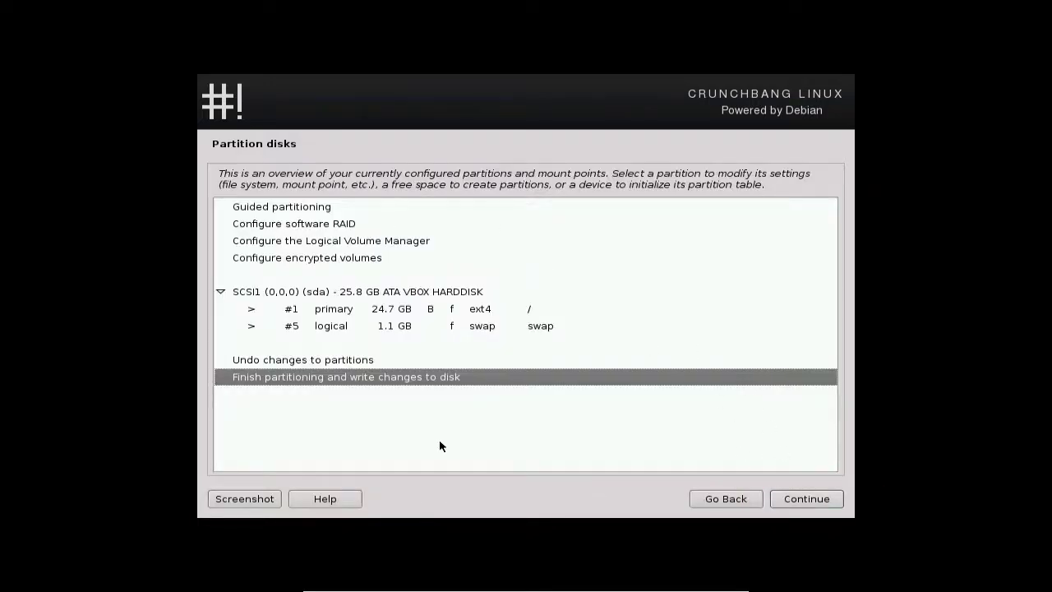
- Finish partitioning and confirm writing the ext4 and swap partition changes to disk
left_click(793, 503)
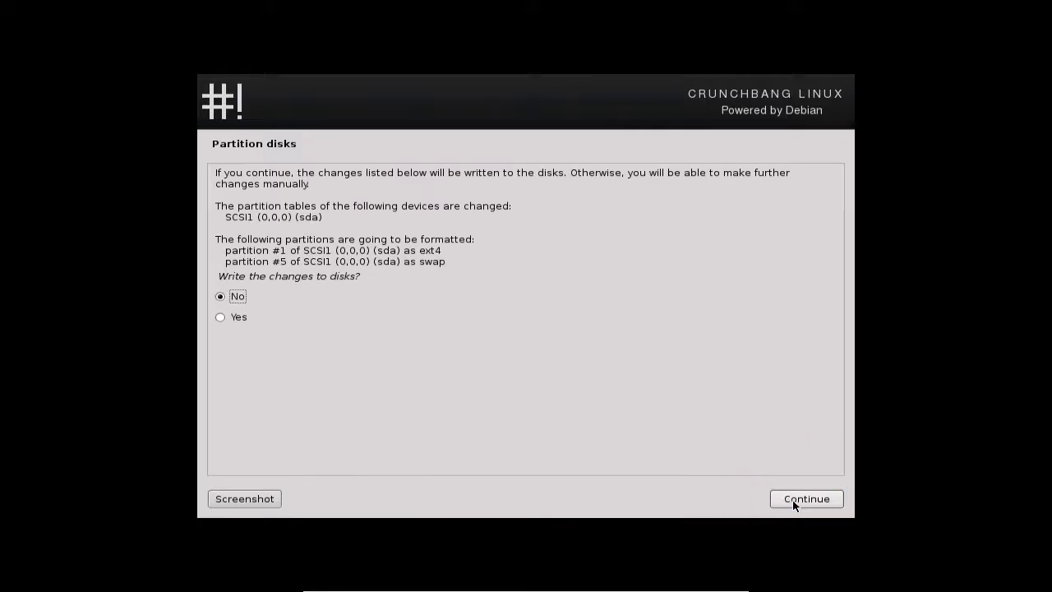
left_click(220, 316)
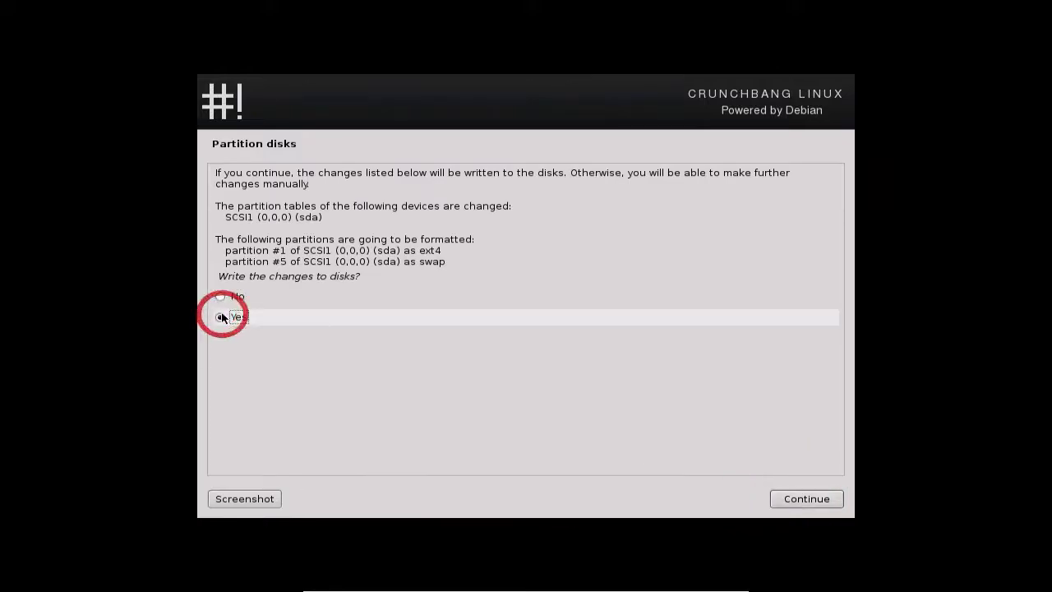
left_click(805, 498)
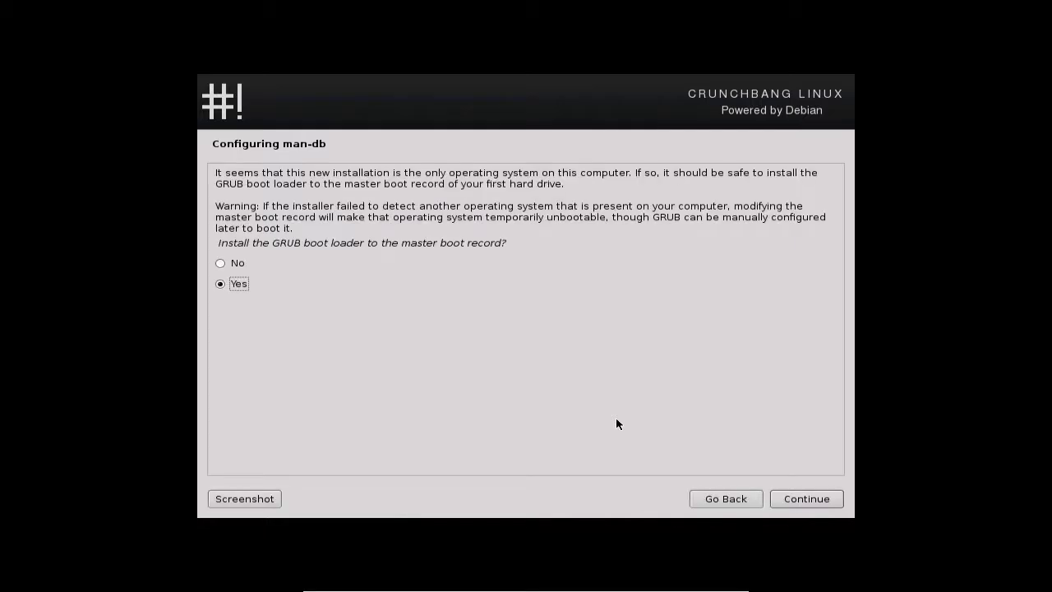
- Install the GRUB boot loader to the master boot record and finish the installation with a reboot
left_click(809, 500)
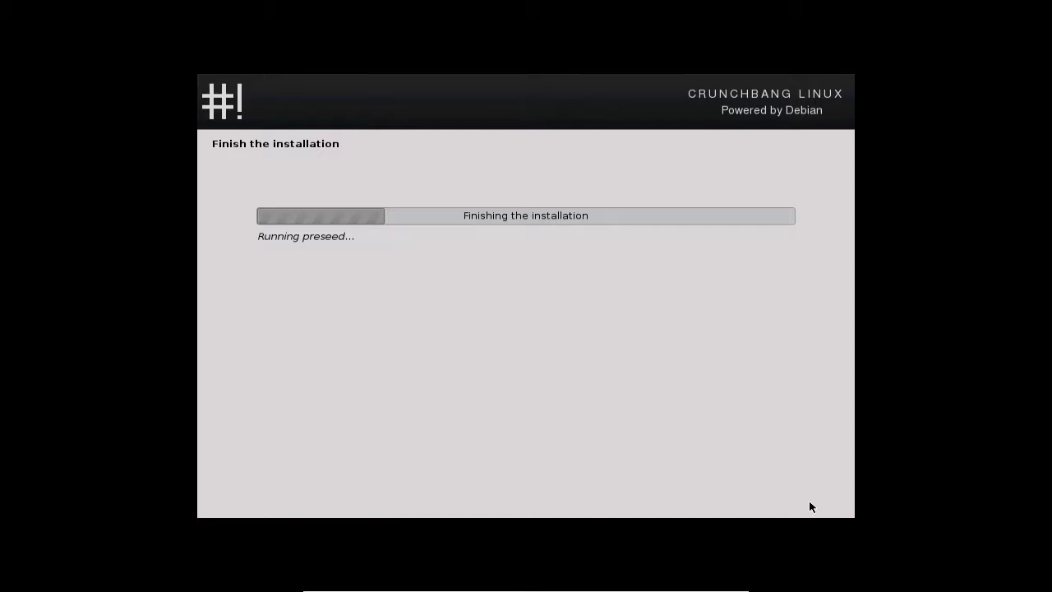
mouse_move(826, 3)
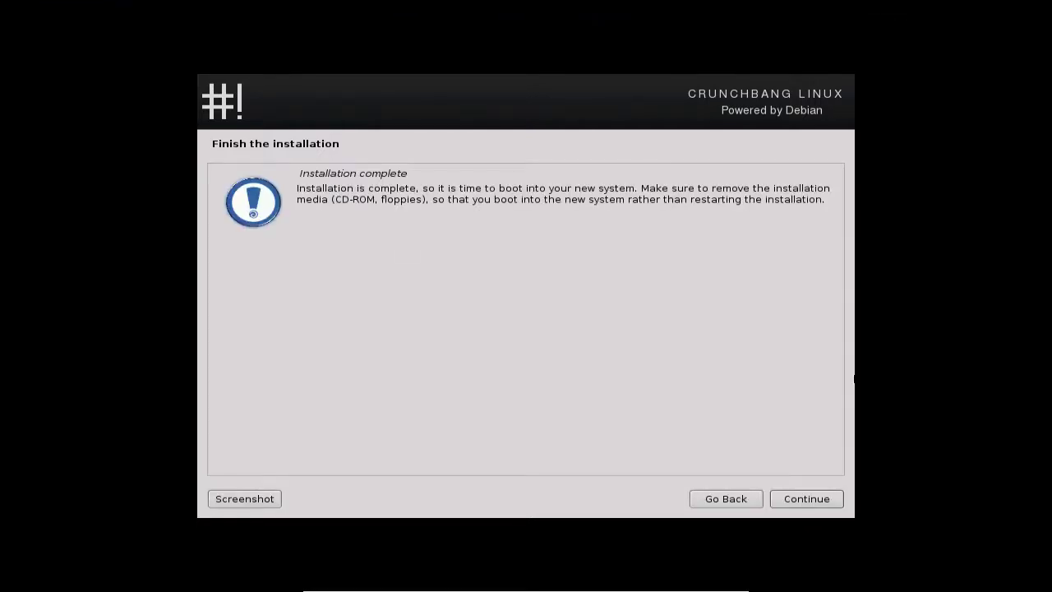
left_click(814, 498)
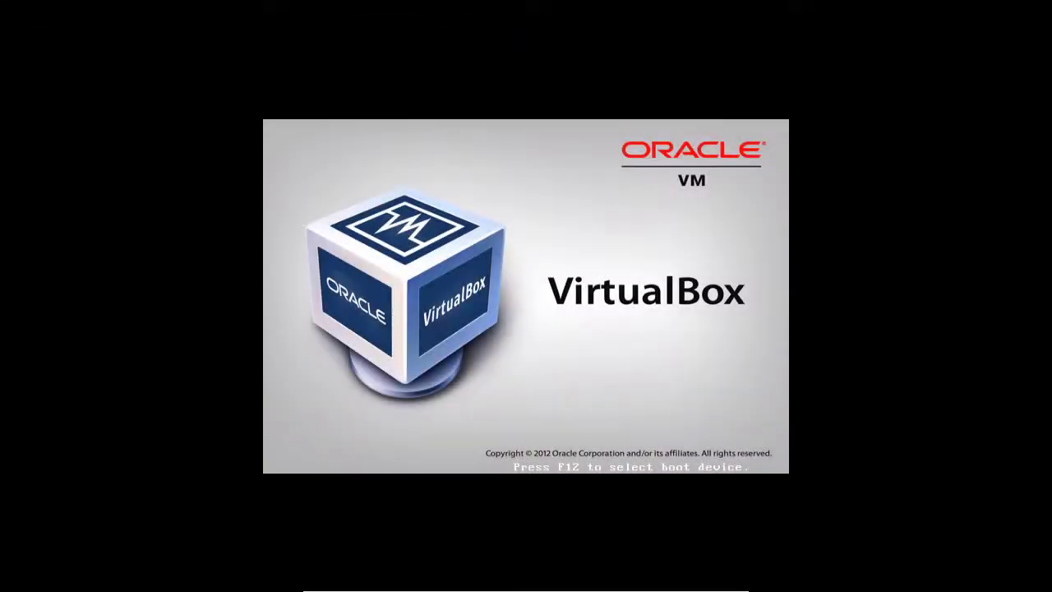
- Boot the virtual machine from the Primary Master hard disk and start the regular CrunchBang Linux 2.6.32-5-amd64 entry
key("F12")
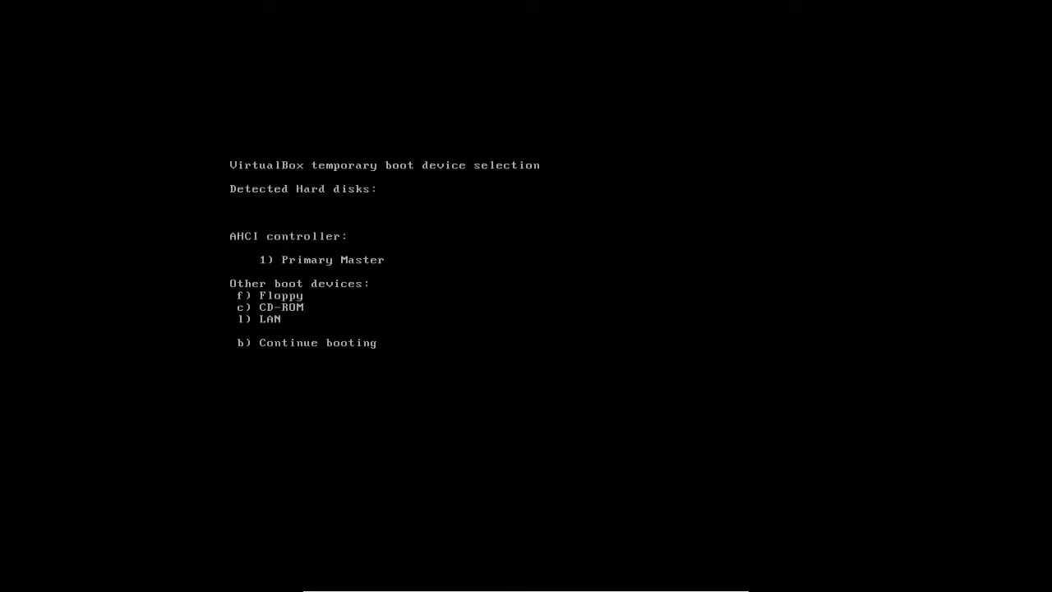
key("1")
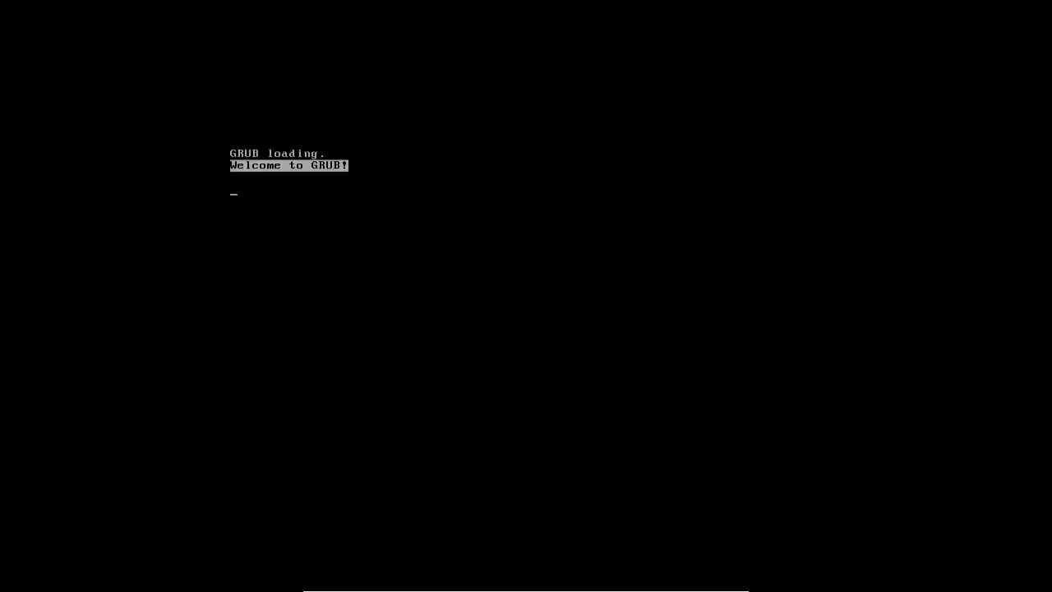
key("Down")
key("Up")
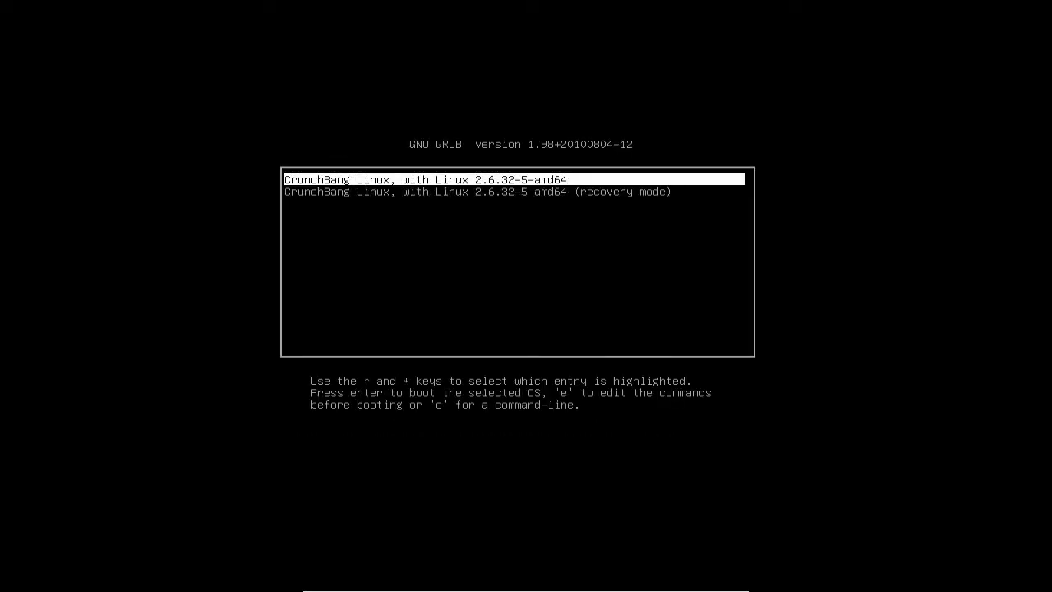
key("Return")
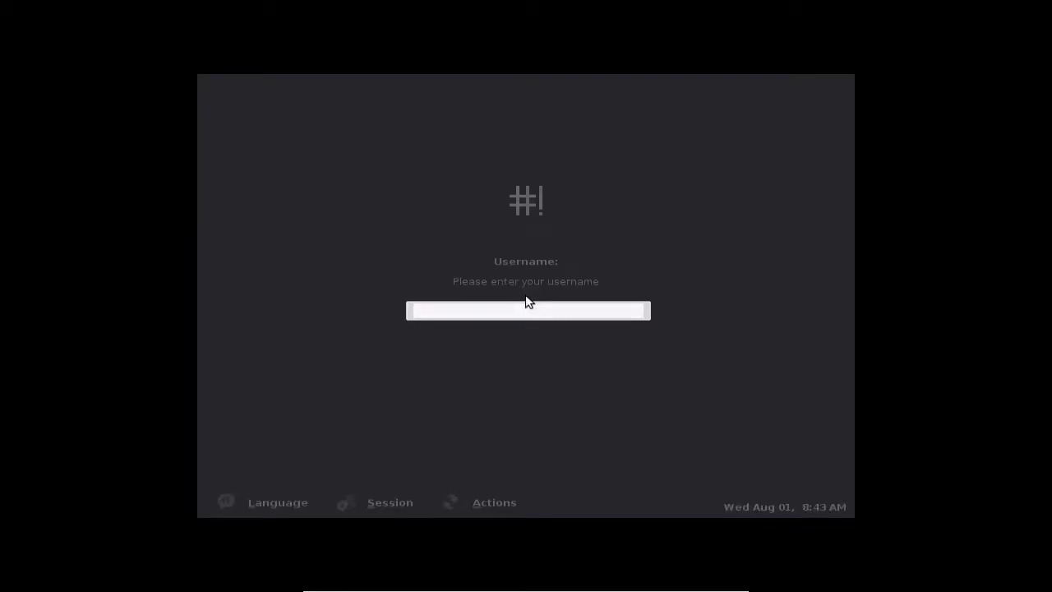
- Log in to the installed system with the account username and password
type("maestrojagdeb")
key("Return")
type("********")
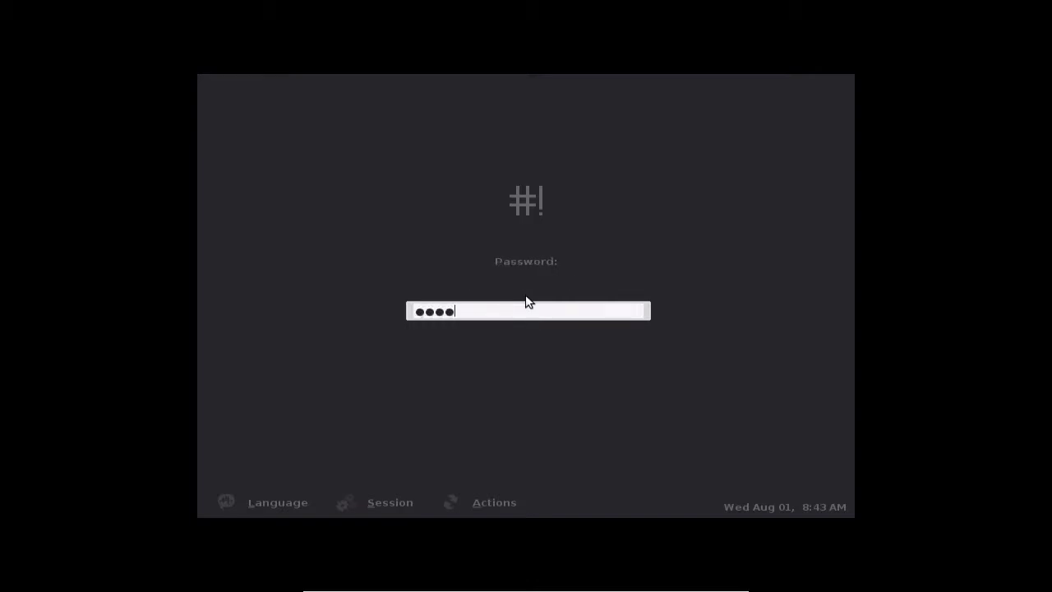
type("*")
key("Return")
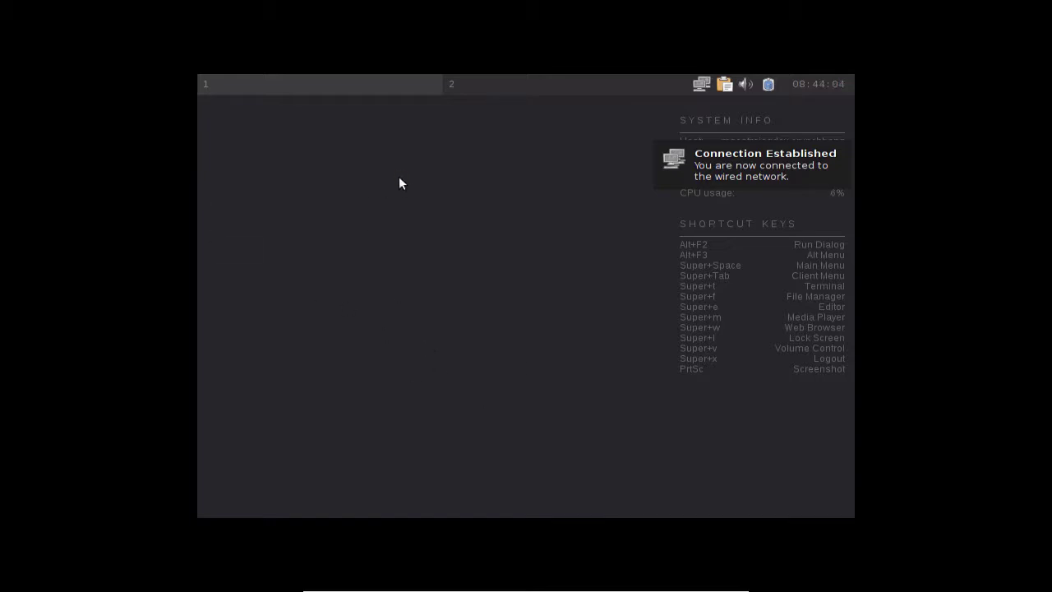
- Start the post-installation script and update the software sources, authorizing it with the account's sudo password
right_click(399, 175)
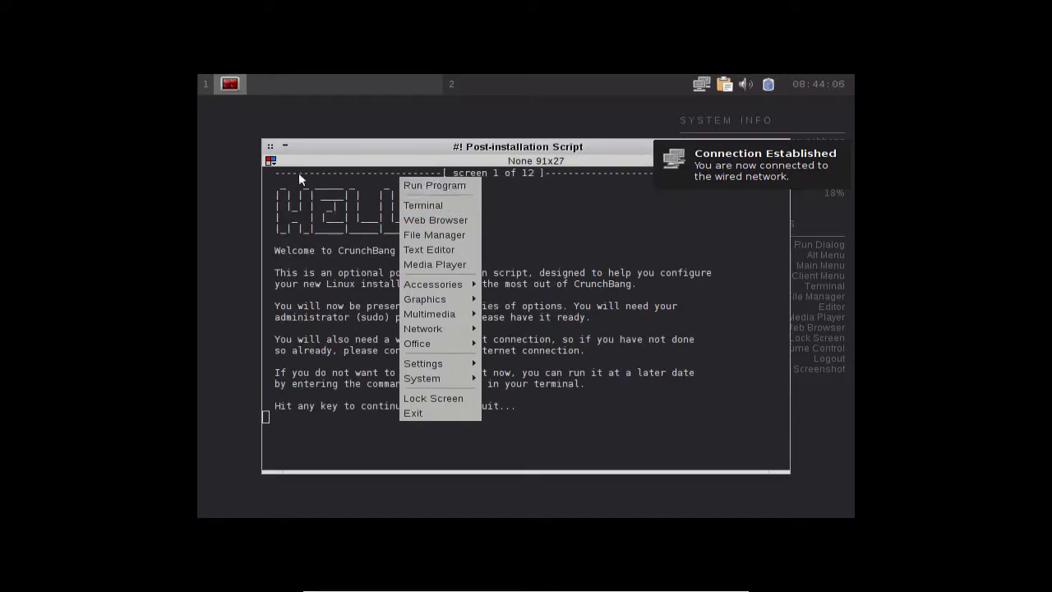
left_click(366, 146)
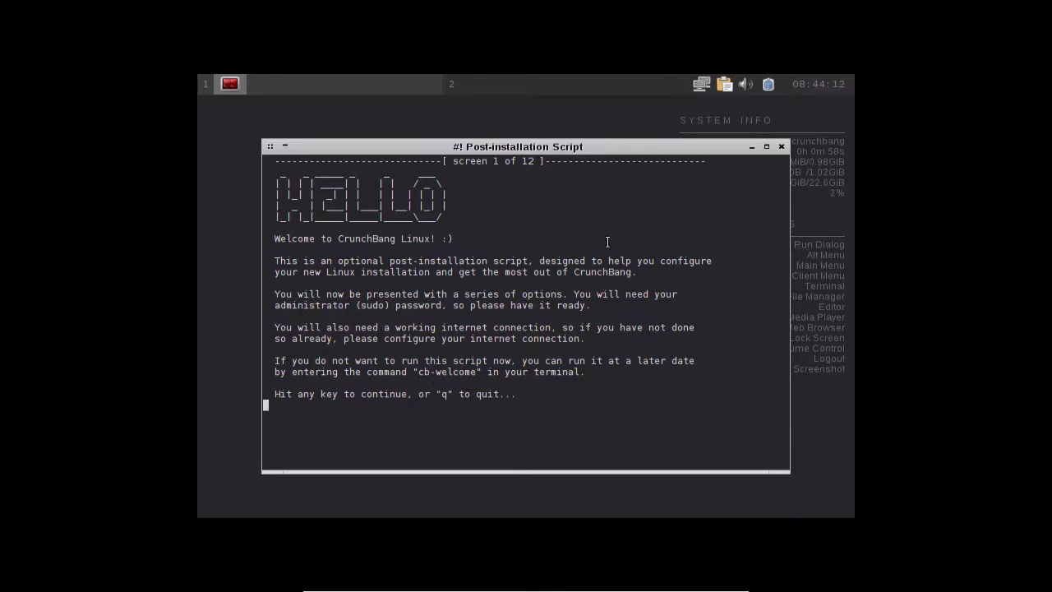
key("Return")
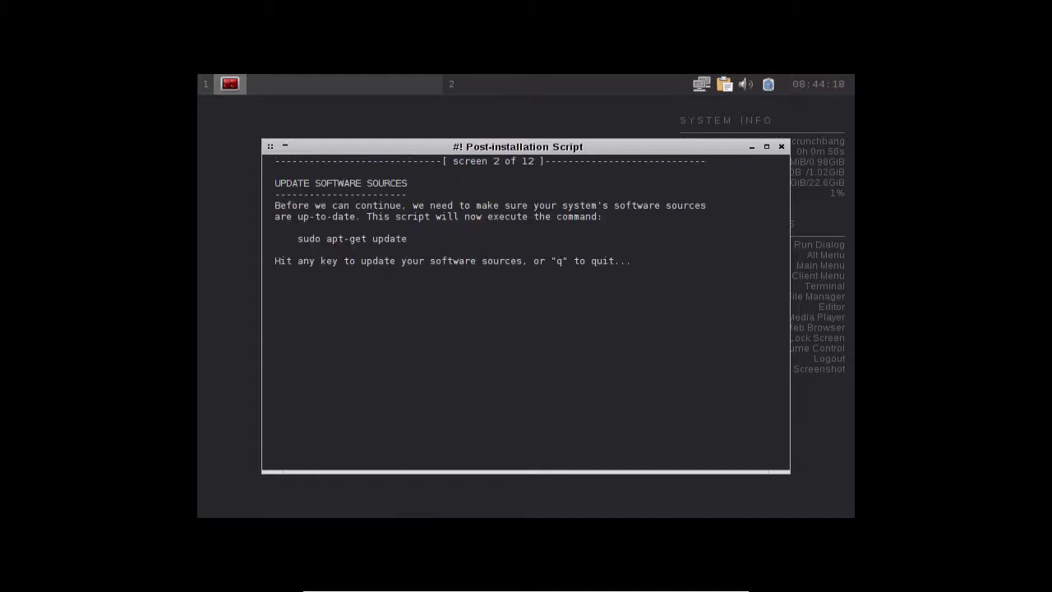
key("Return")
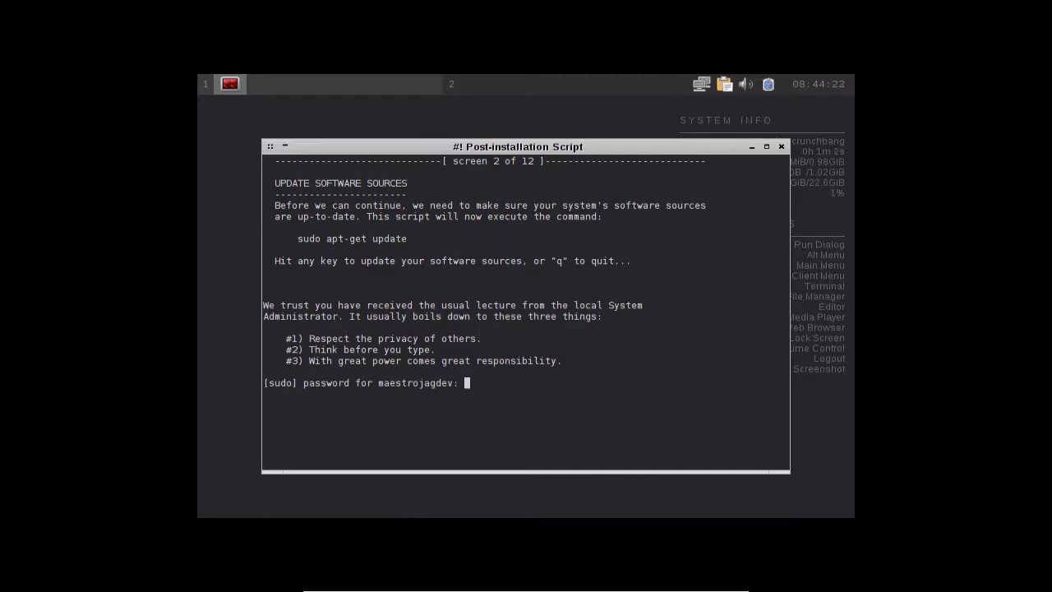
key("Return")
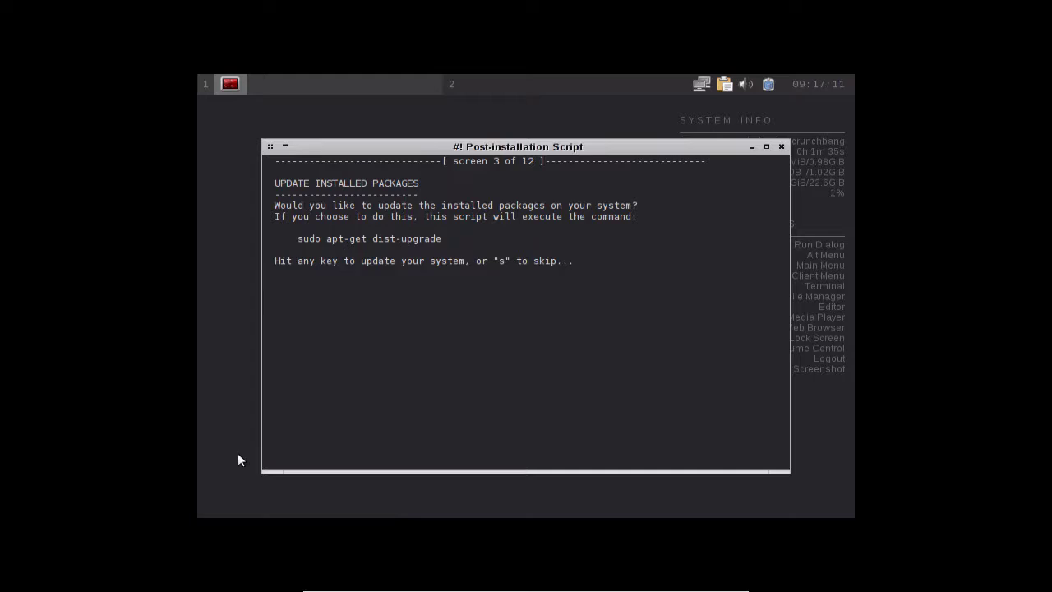
- Update the installed packages, authorizing with the sudo password and accepting WORKGROUP as the Samba workgroup name
key("Return")
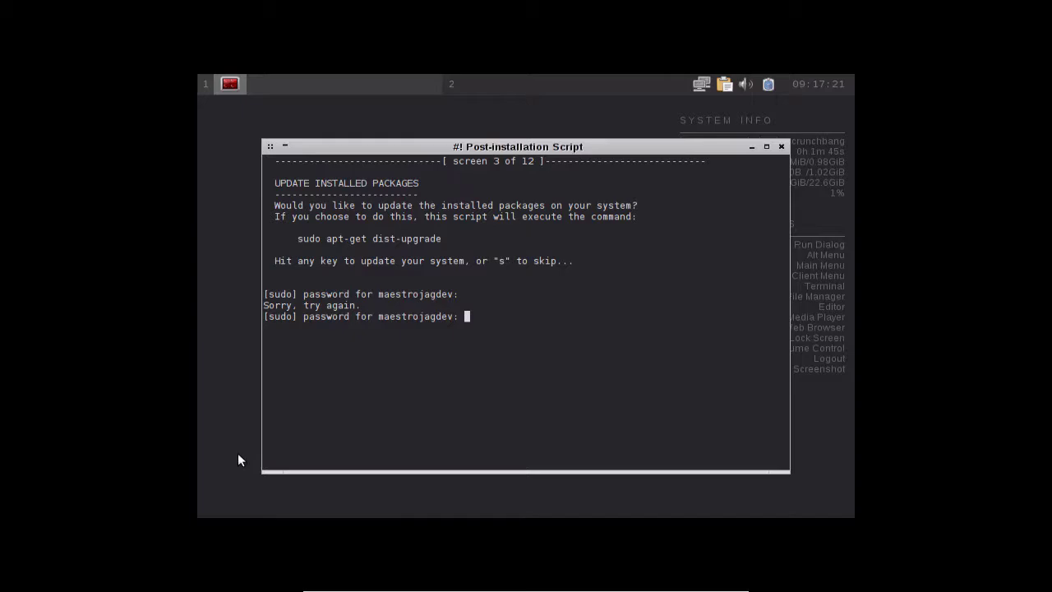
key("Return")
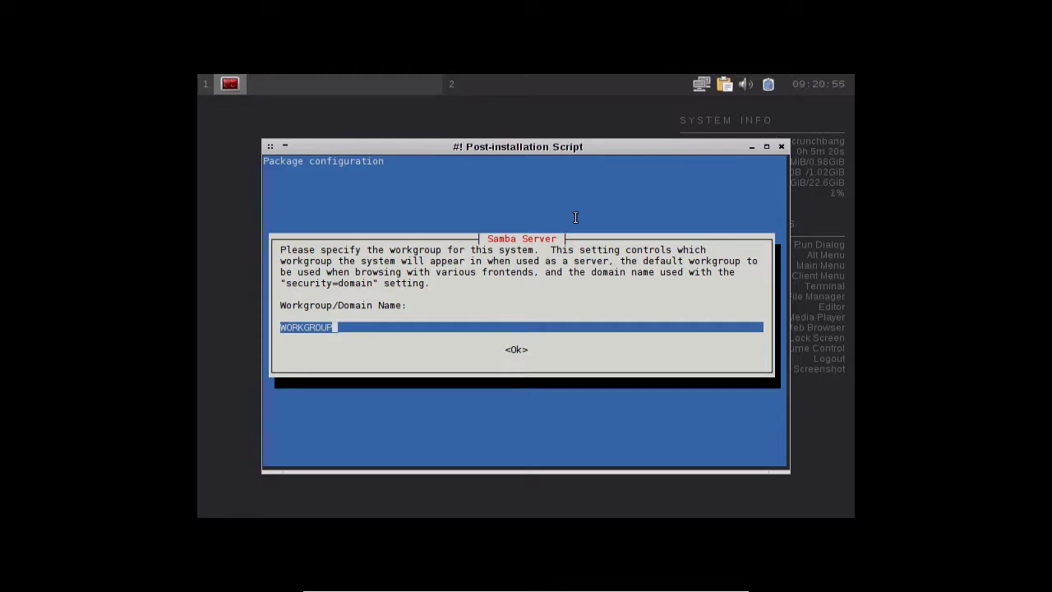
key("Tab")
key("Return")
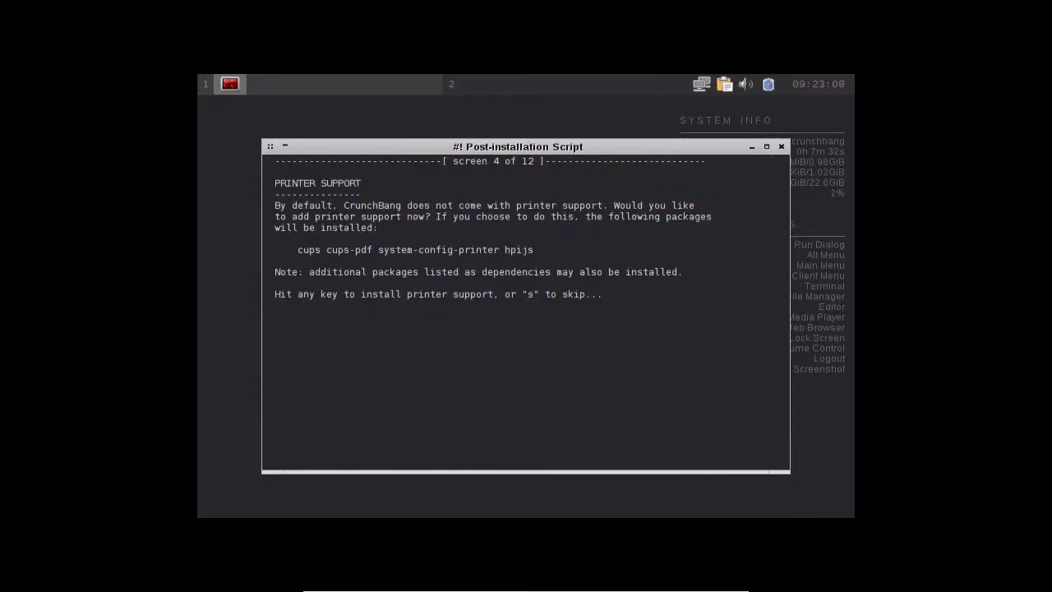
- Install printer support and Java support through the post-installation script
key("Return")
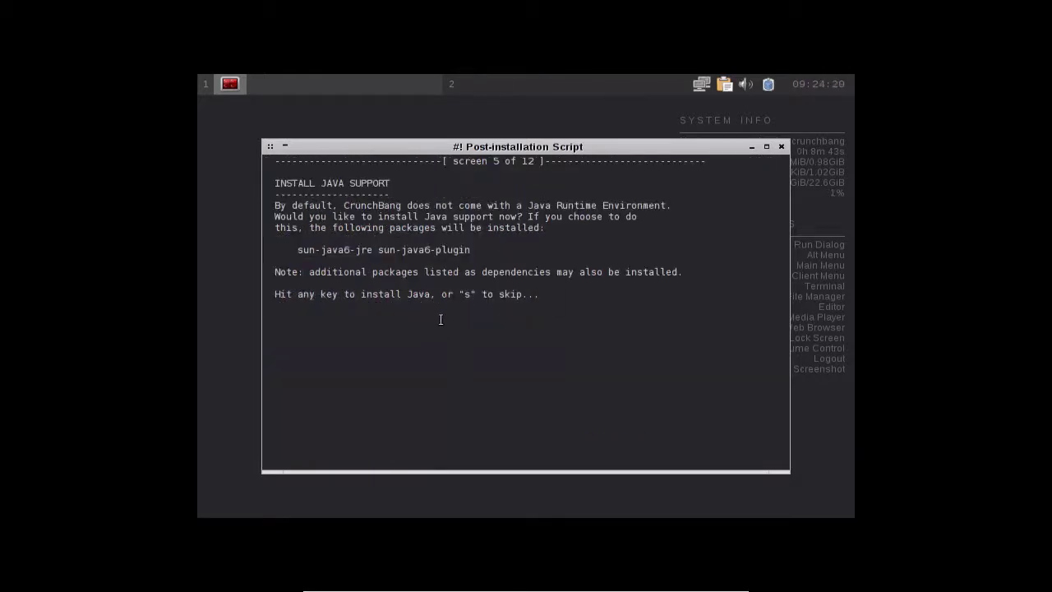
key("Return")
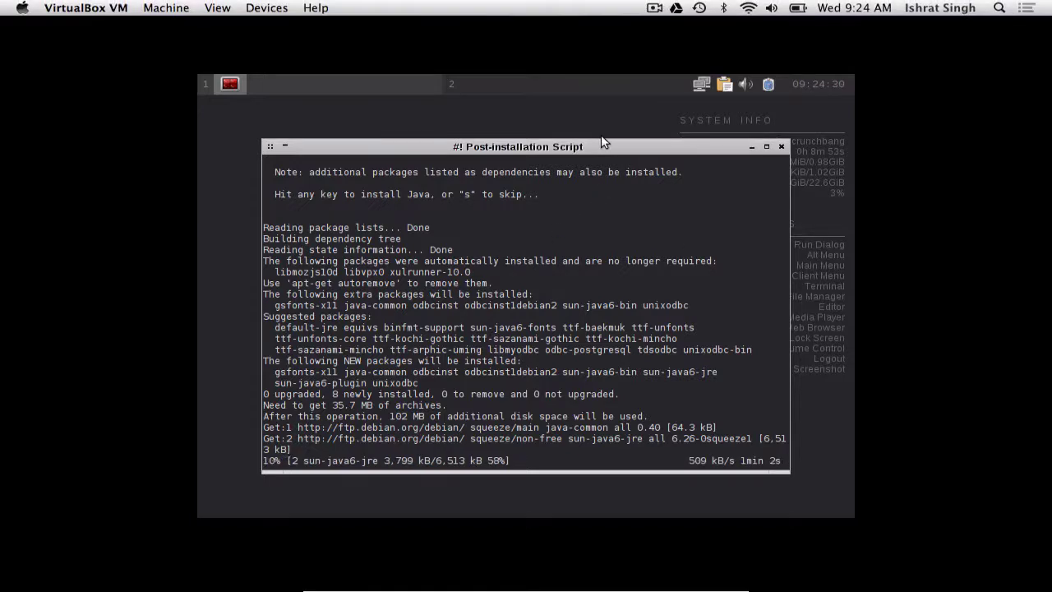
left_click(652, 7)
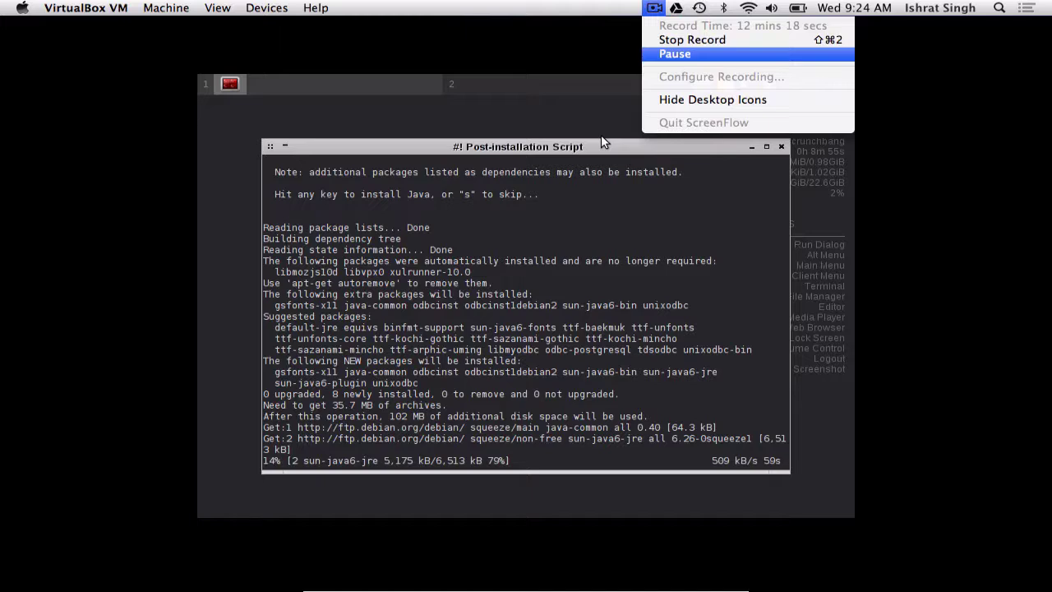
left_click(670, 54)
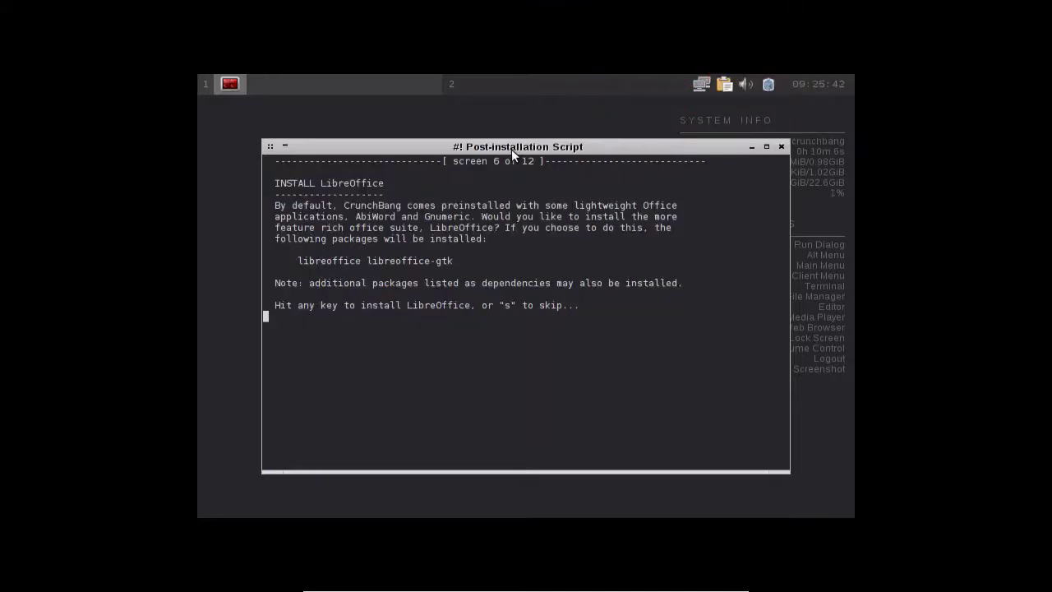
- Install the LibreOffice suite through the post-installation script
key("Return")
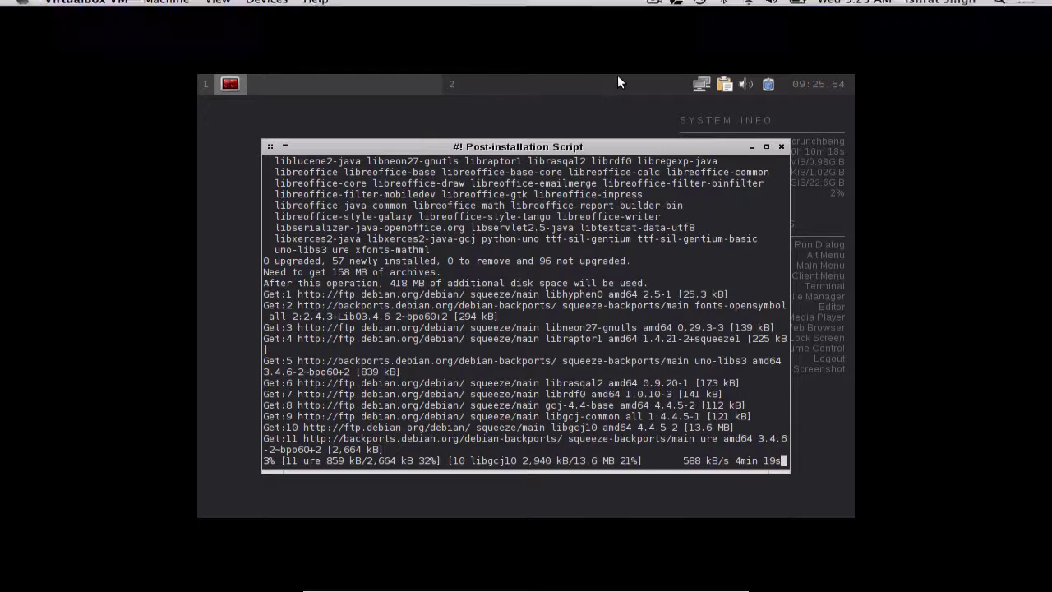
left_click(654, 7)
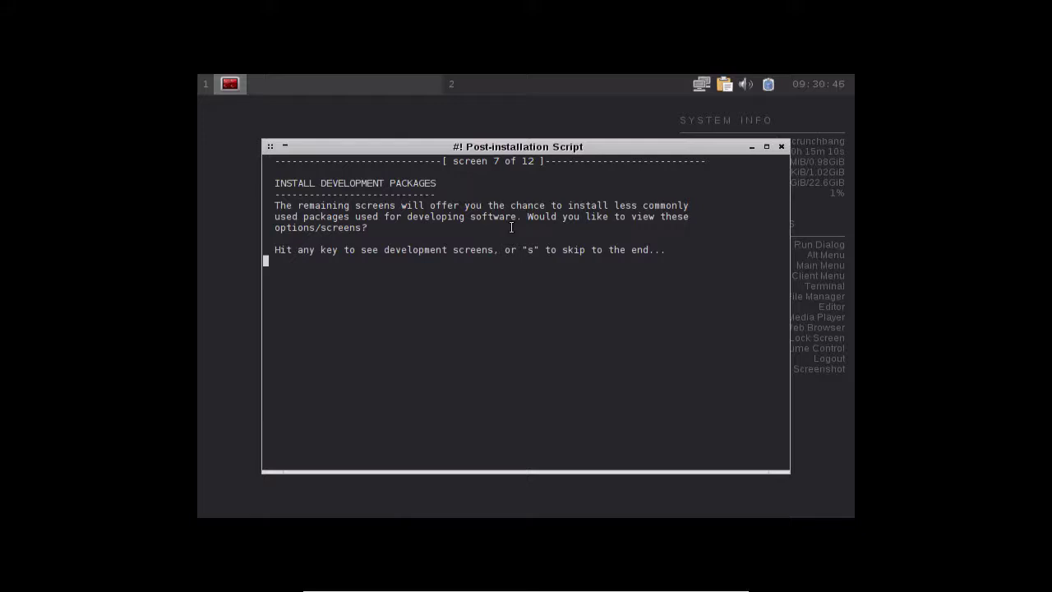
- Skip the development package screens and exit the finished post-installation script
key("s")
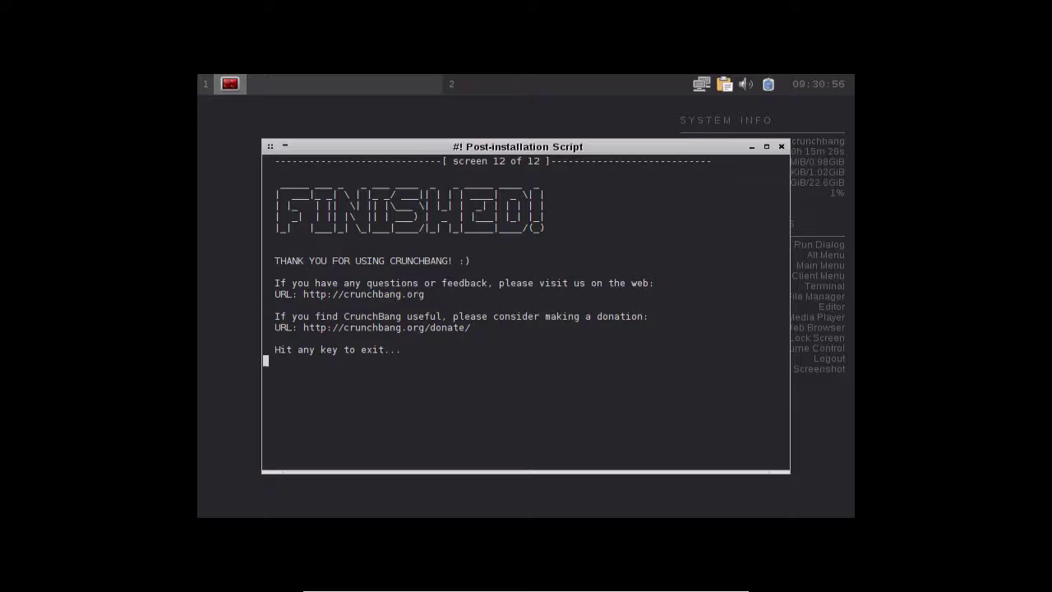
key("Return")
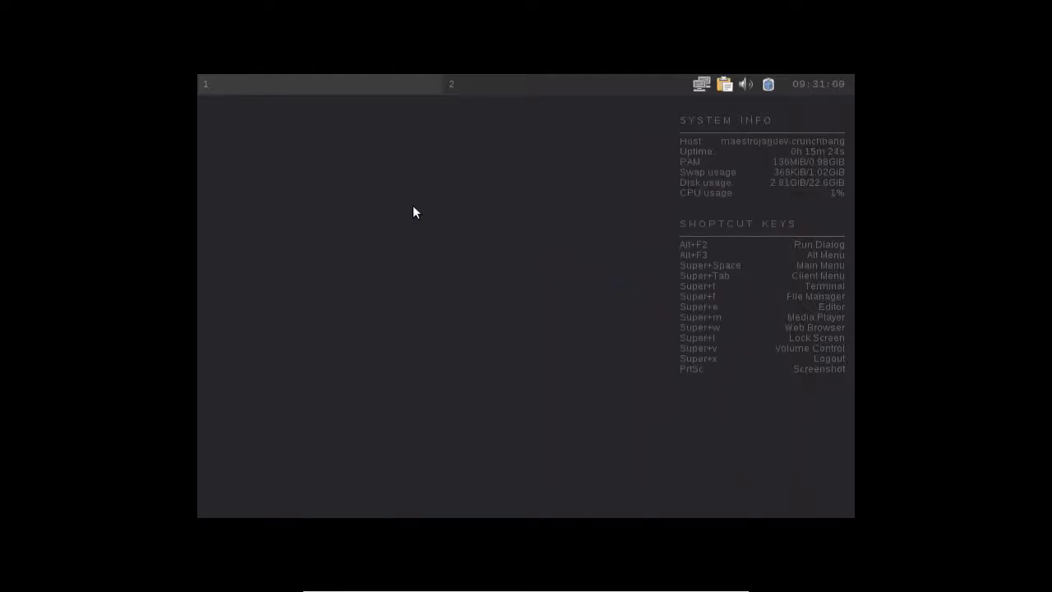
- Open the terminal and the web browser one after the other, closing each after a brief look
right_click(326, 180)
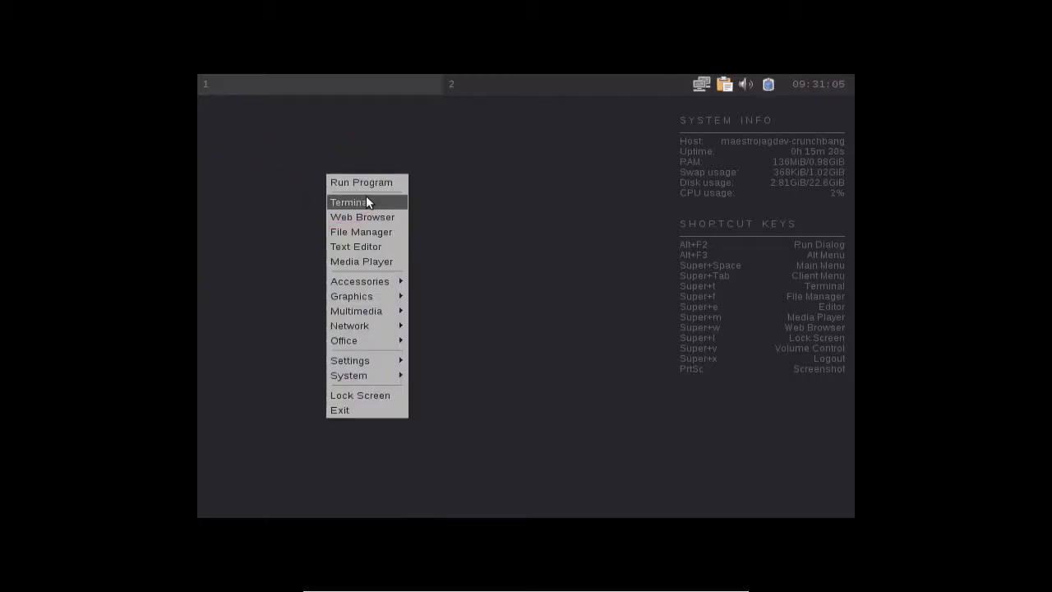
left_click(356, 201)
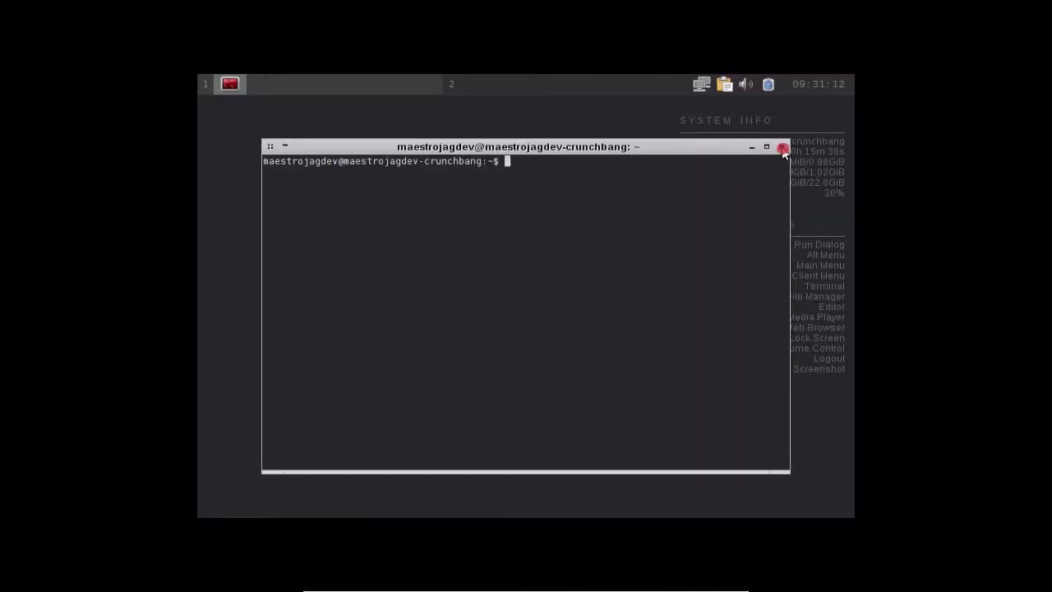
left_click(782, 146)
right_click(416, 165)
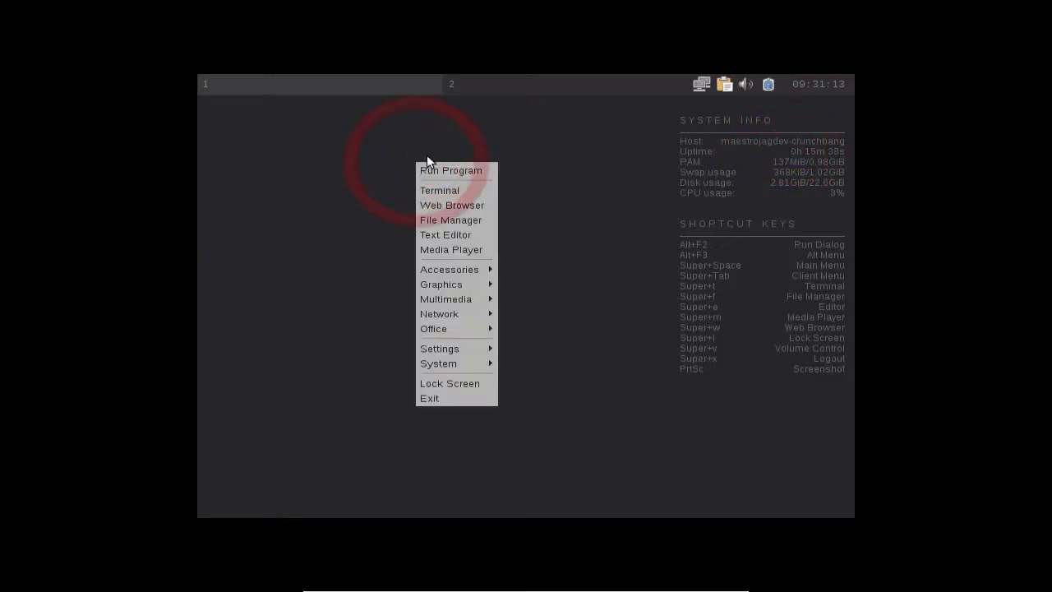
left_click(423, 208)
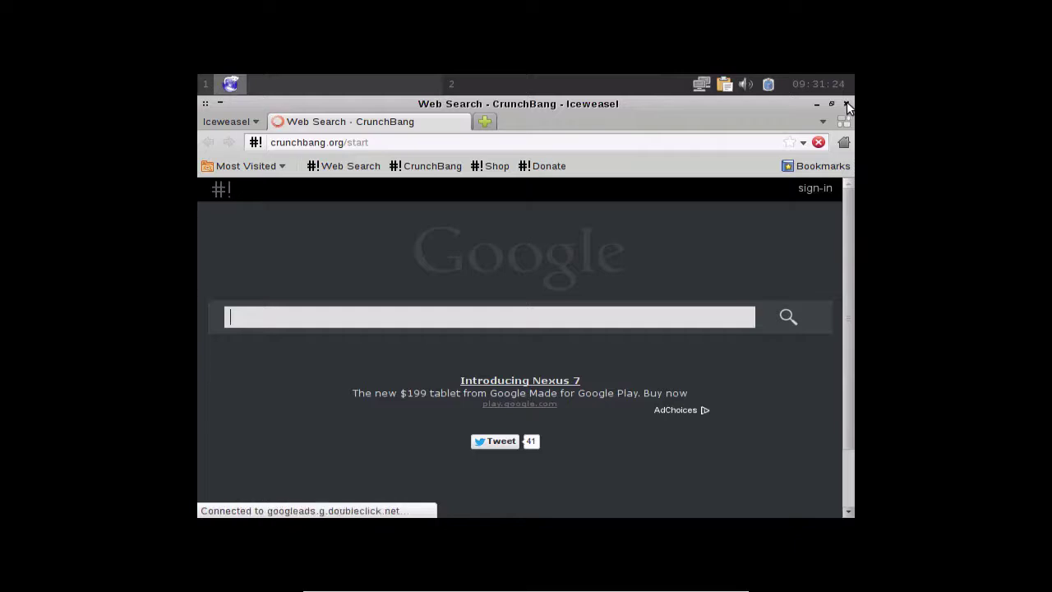
left_click(847, 104)
- Open the file manager, view its About information, and close both windows
right_click(384, 182)
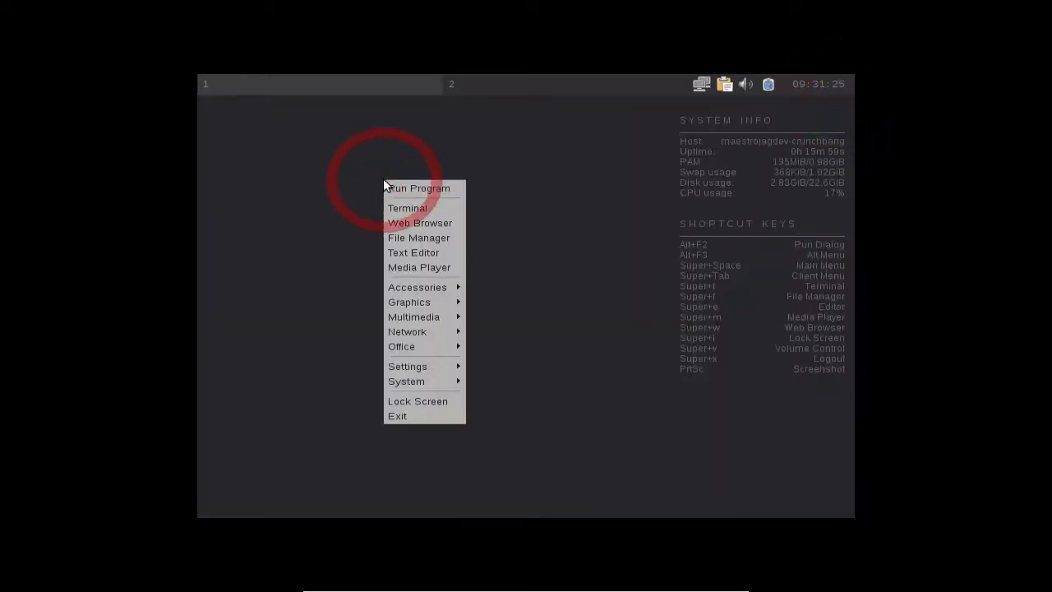
left_click(399, 239)
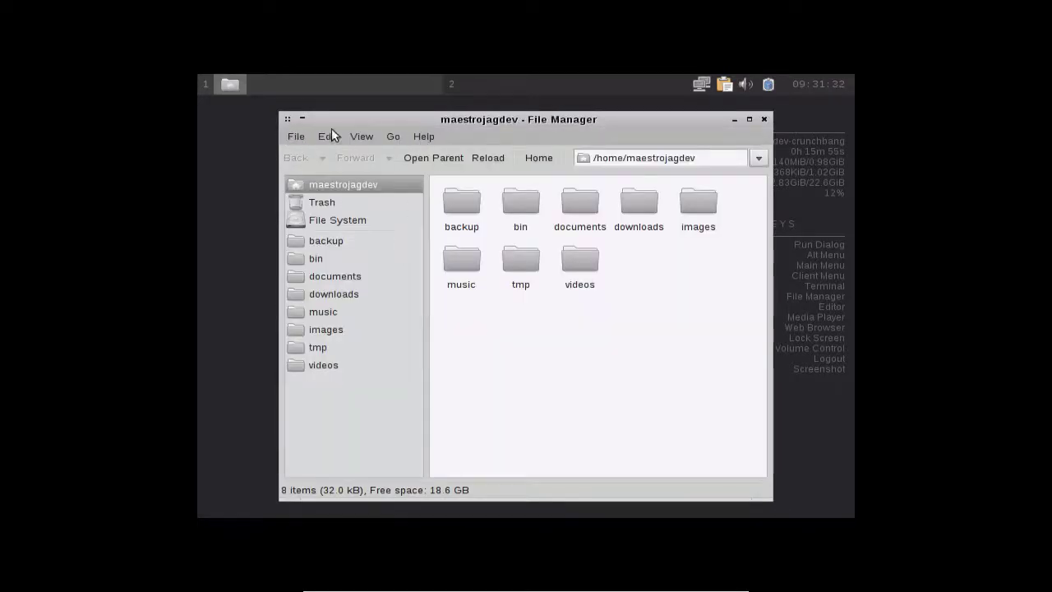
left_click(418, 138)
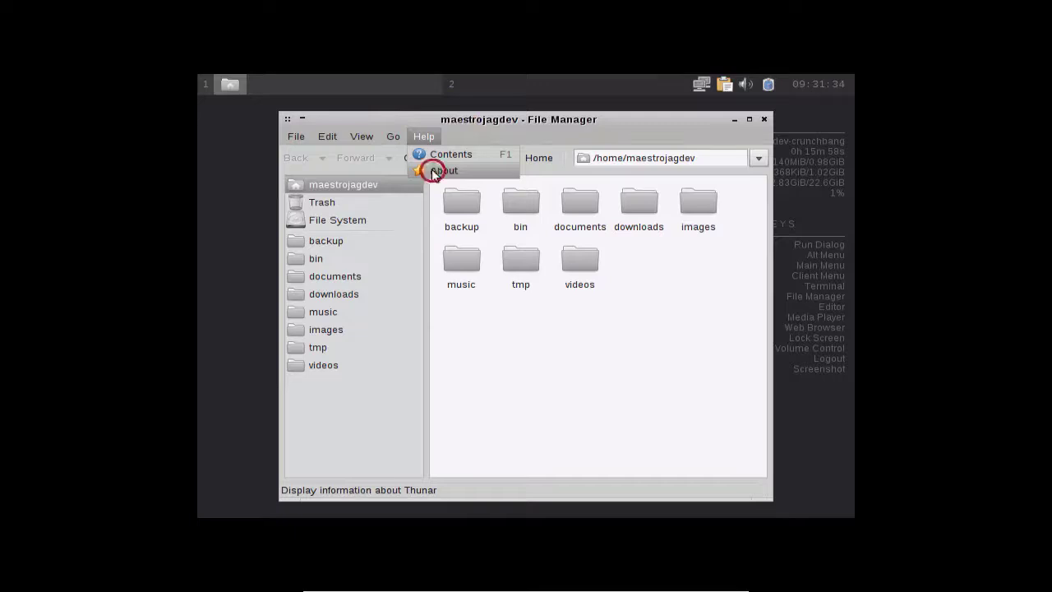
left_click(432, 170)
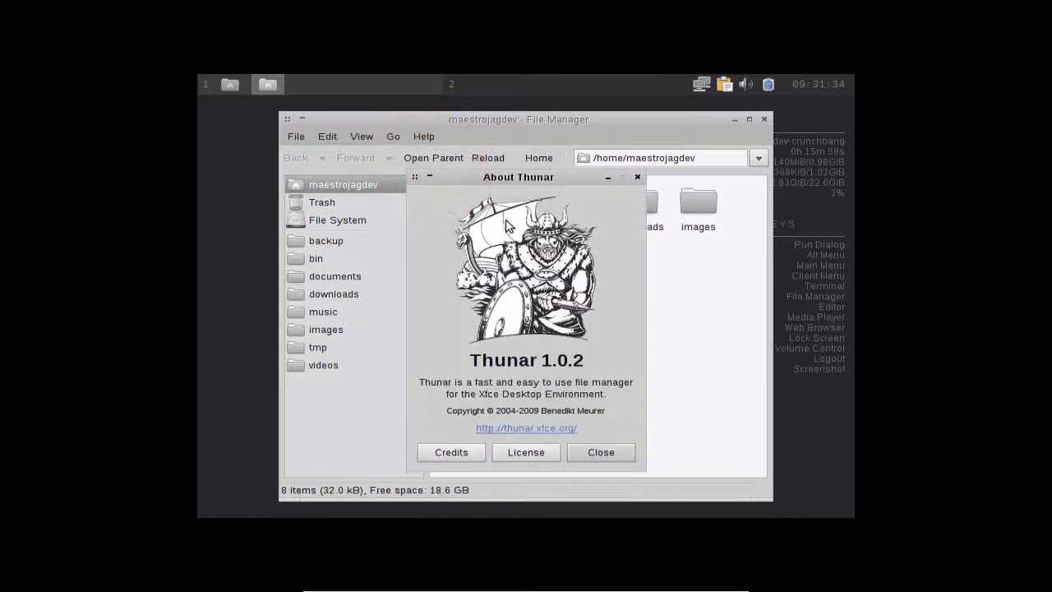
left_click(638, 176)
left_click(763, 119)
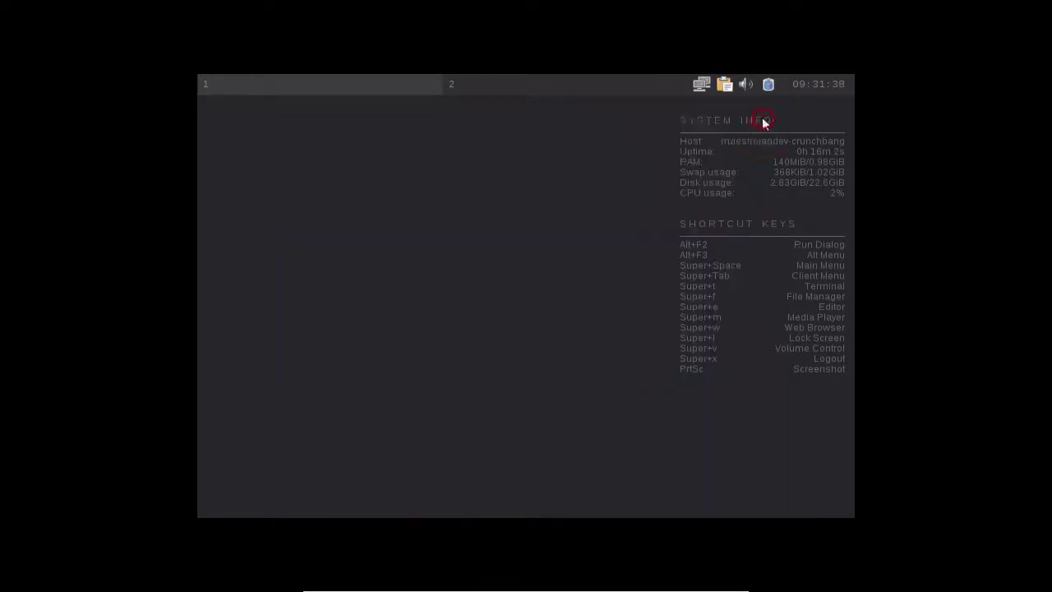
- Open the default text editor for a brief look and close it
right_click(458, 148)
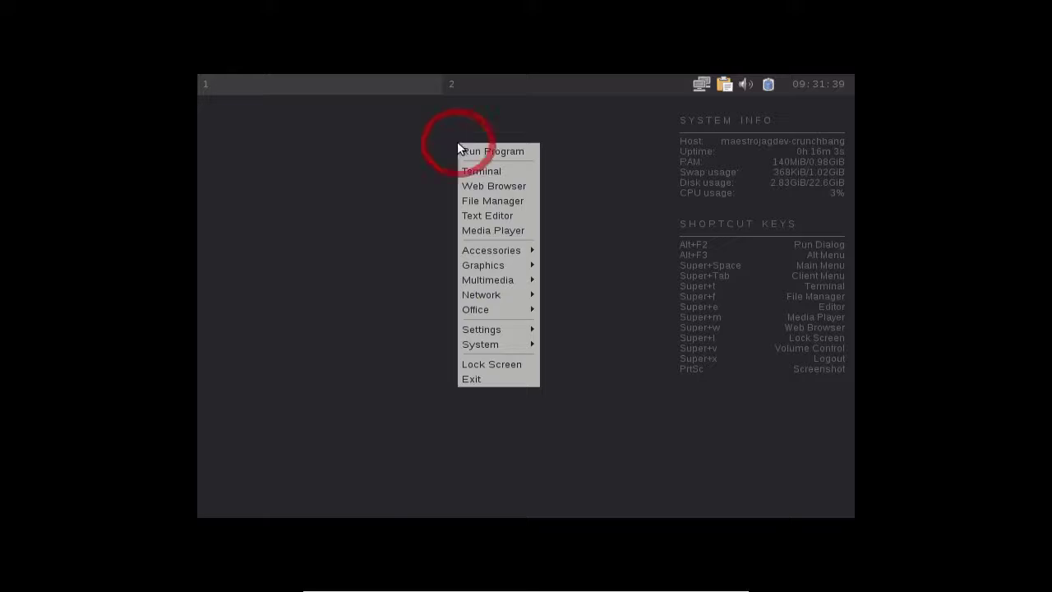
left_click(480, 218)
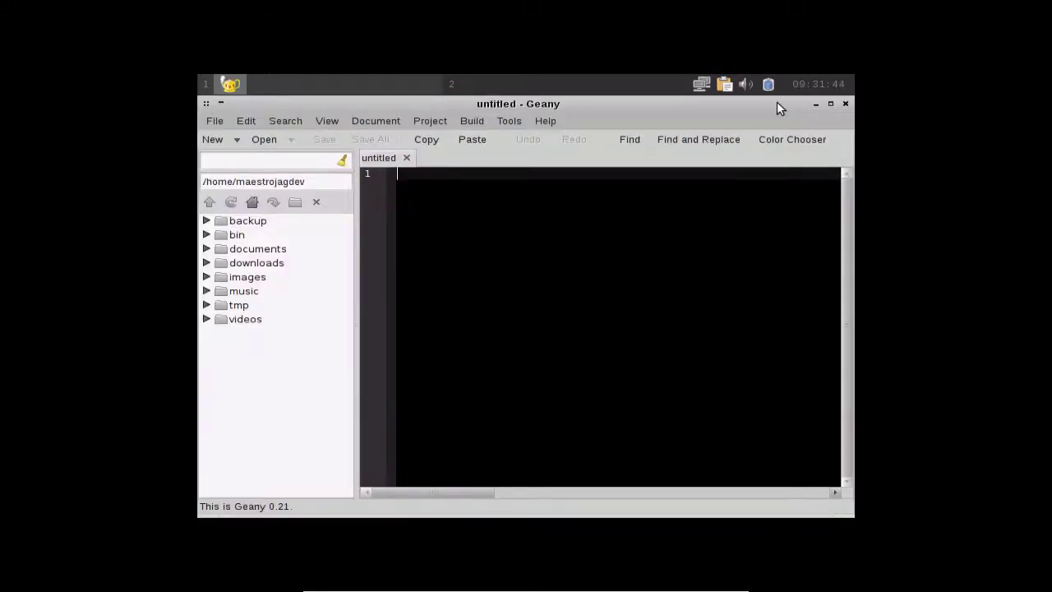
left_click(846, 105)
- Open the media player, accept its privacy and network policies with media information fetching allowed, and close the player
right_click(399, 179)
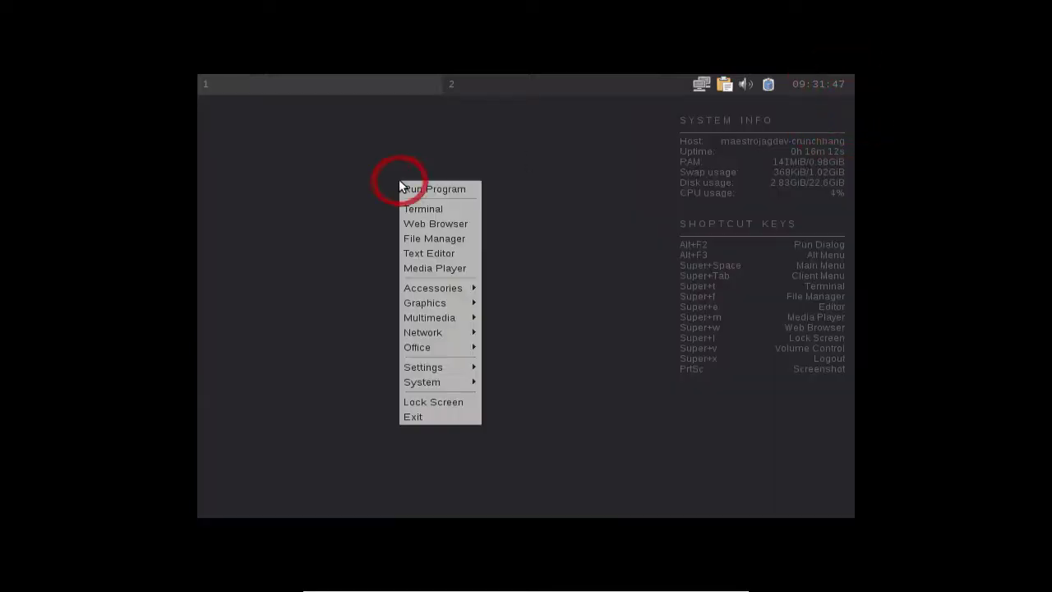
left_click(424, 271)
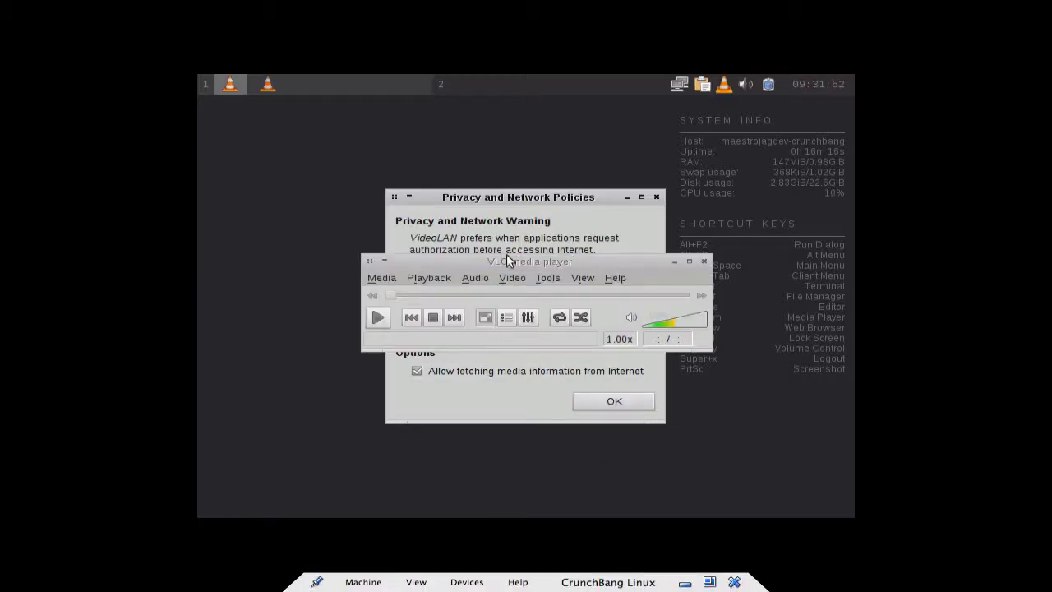
left_click(702, 261)
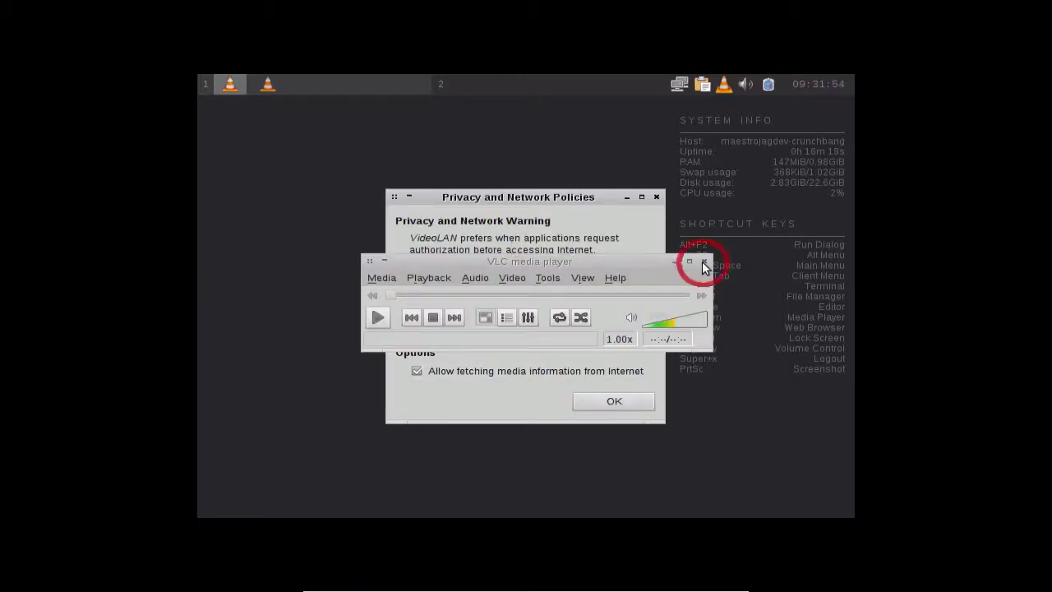
left_click(705, 261)
left_click(704, 262)
left_click(705, 263)
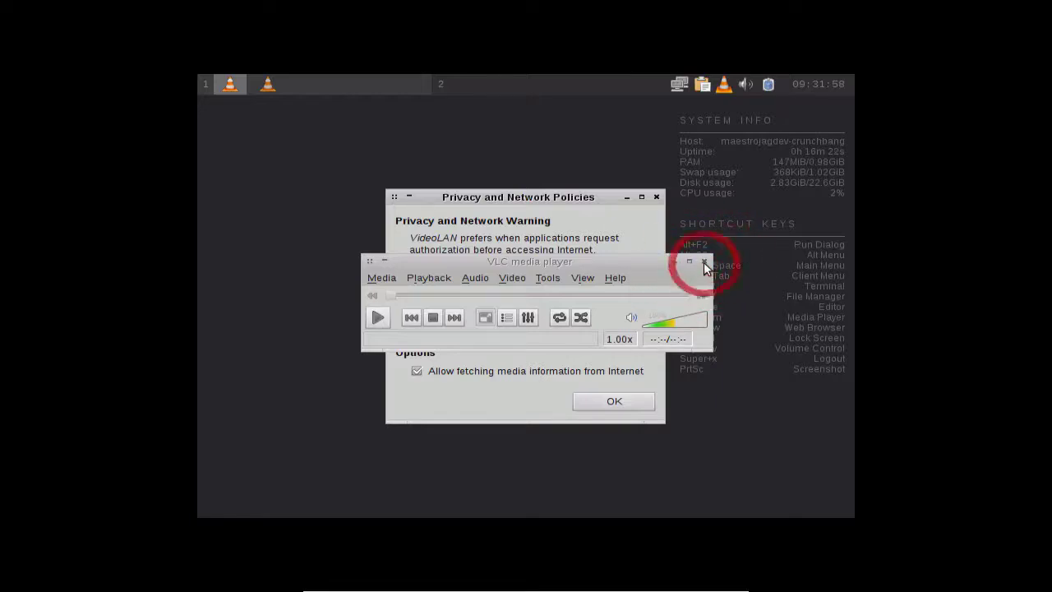
left_click(585, 399)
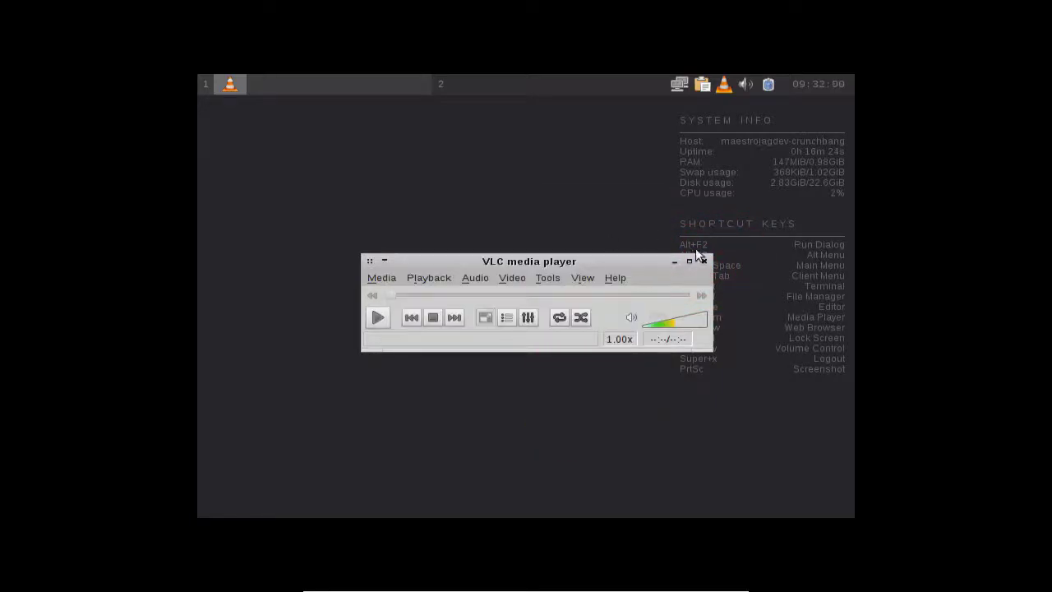
left_click(705, 262)
- Open Catfish File Search from the accessories for a brief look and close it
right_click(427, 188)
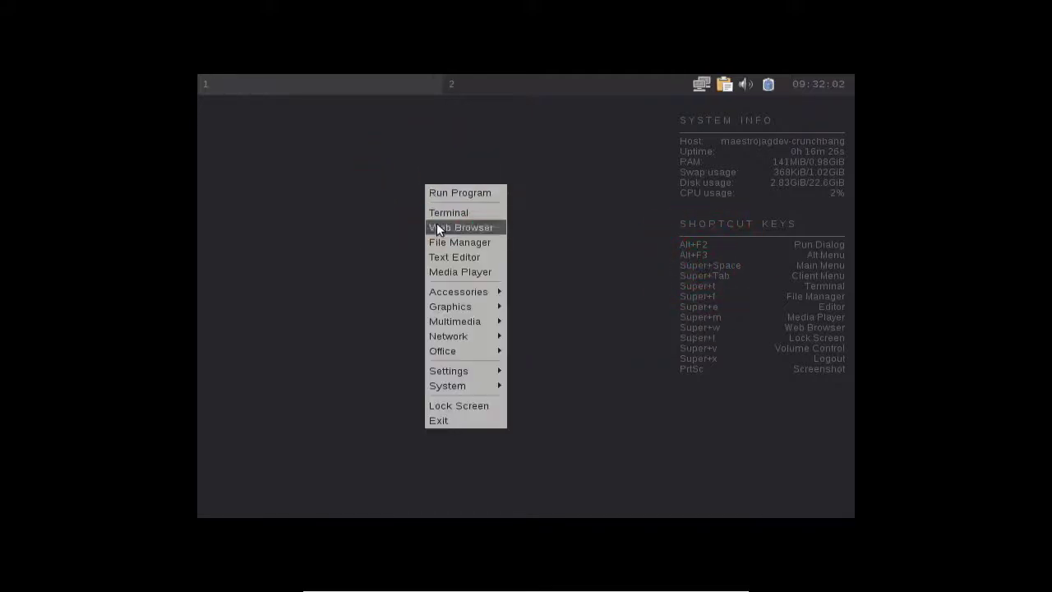
mouse_move(440, 337)
mouse_move(450, 294)
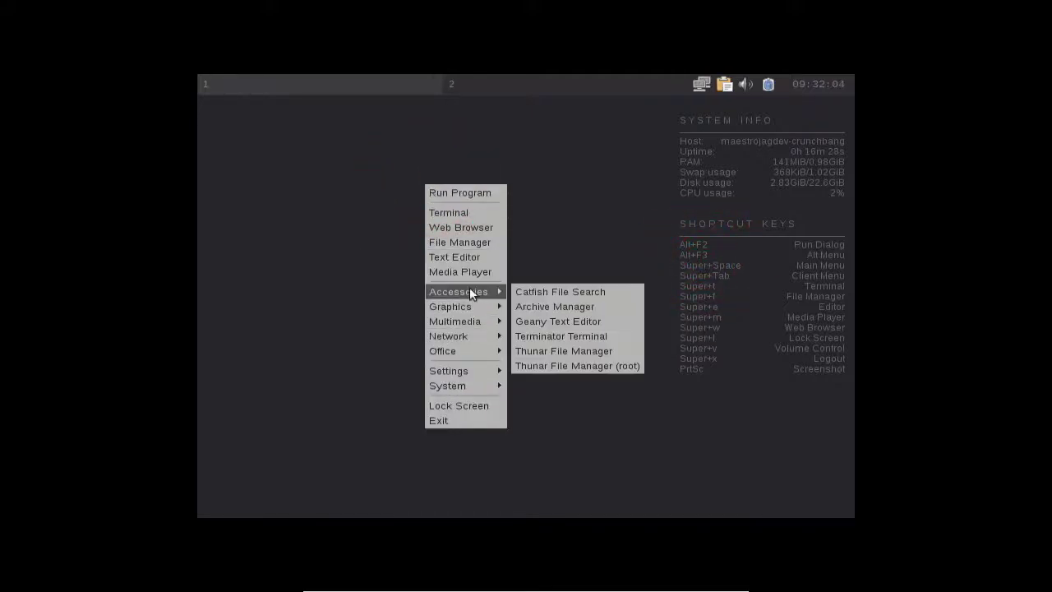
left_click(532, 291)
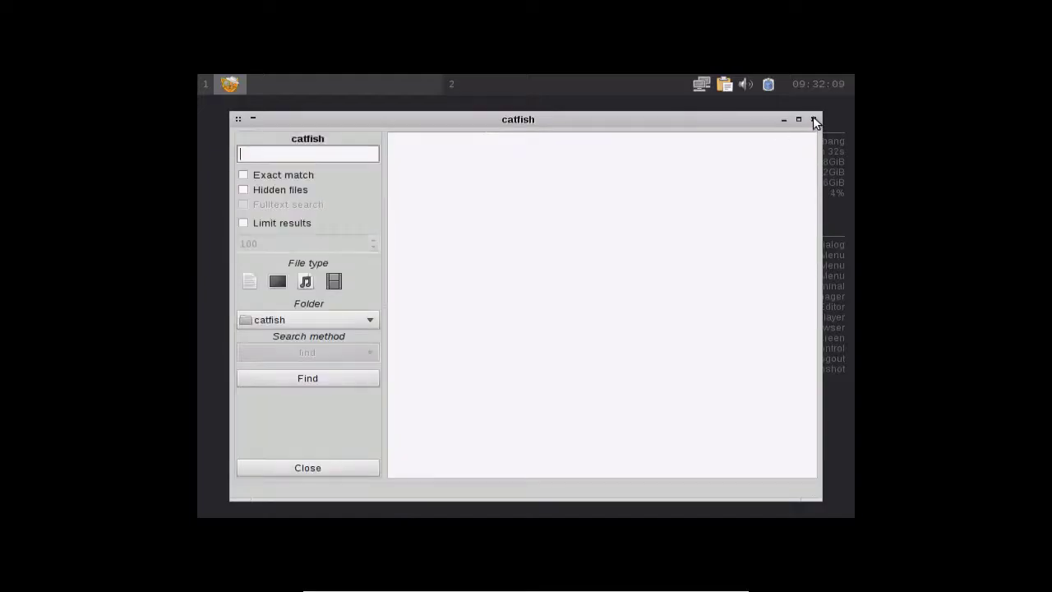
left_click(813, 121)
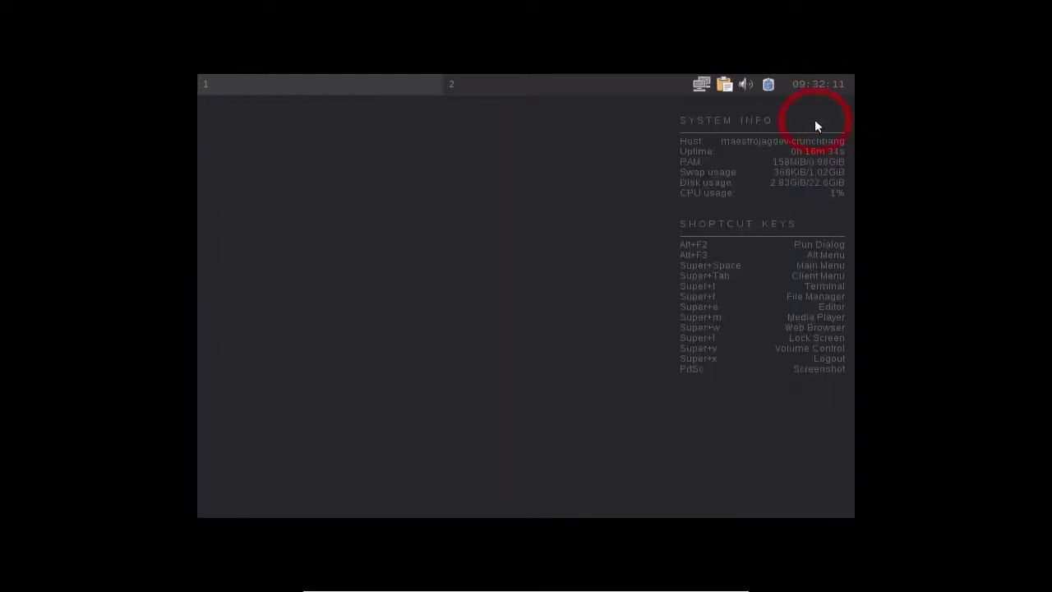
- Open the Archive Manager accessory, view its About information, and close both windows
right_click(402, 212)
mouse_move(430, 321)
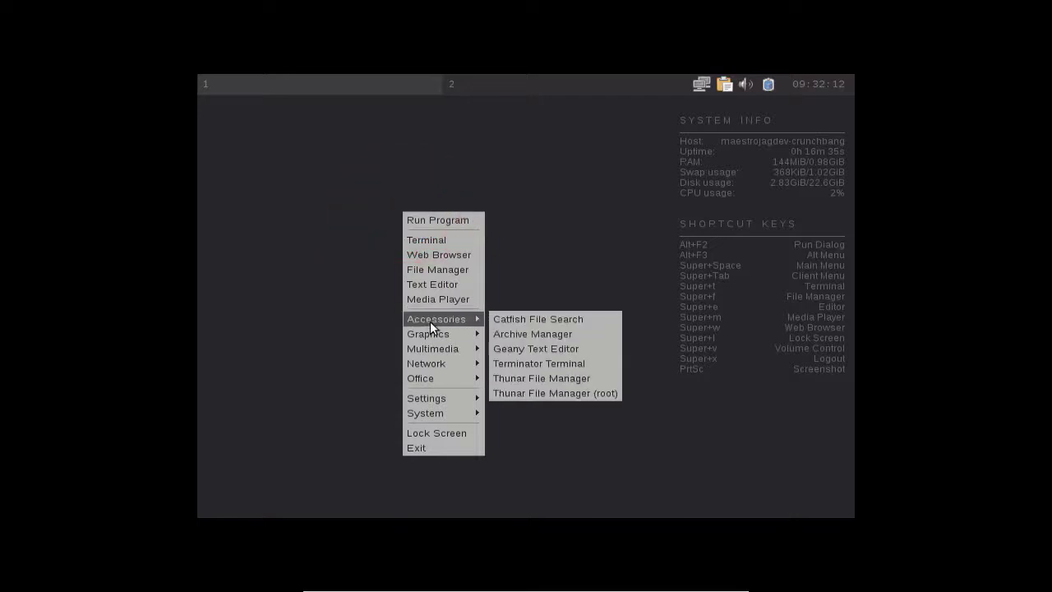
left_click(501, 334)
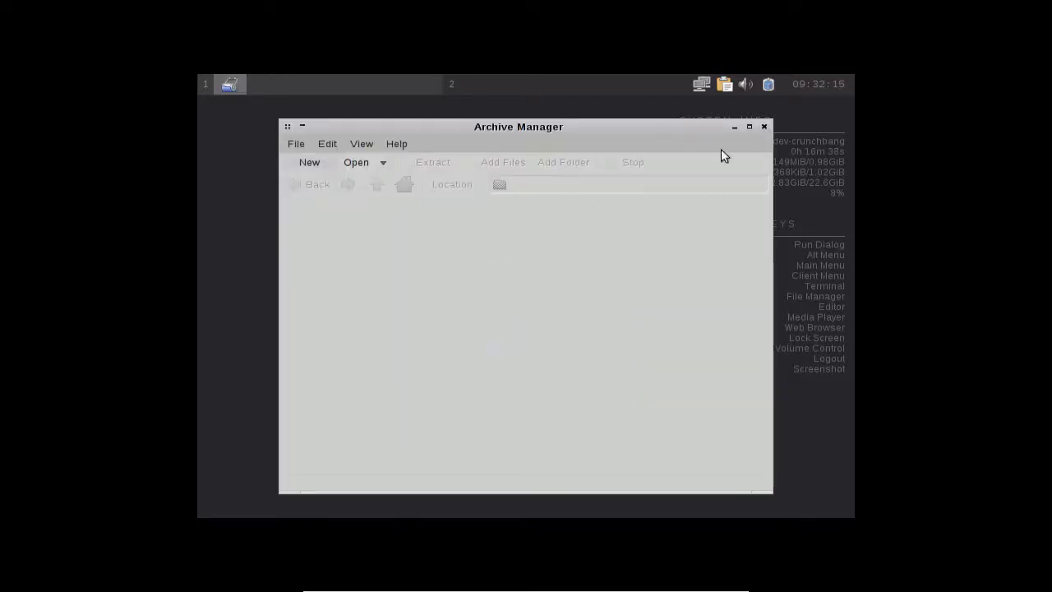
left_click(396, 144)
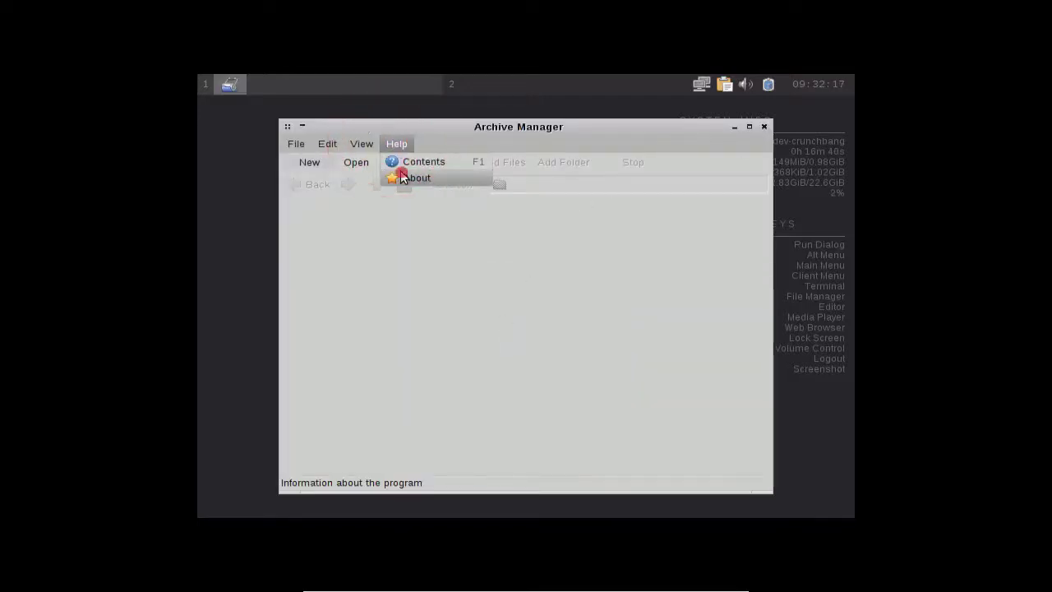
left_click(400, 175)
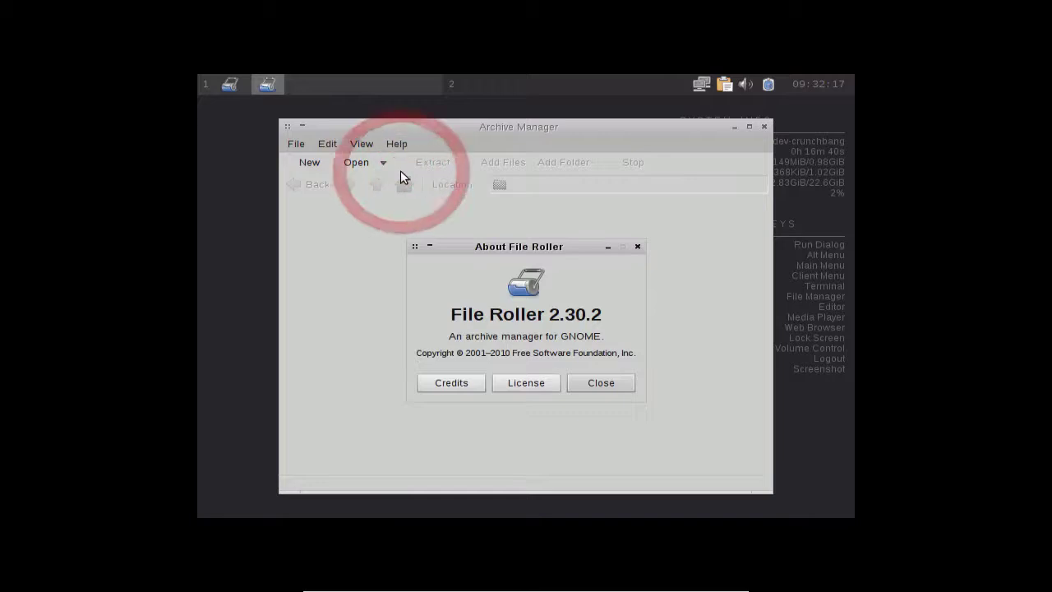
left_click(638, 247)
left_click(765, 127)
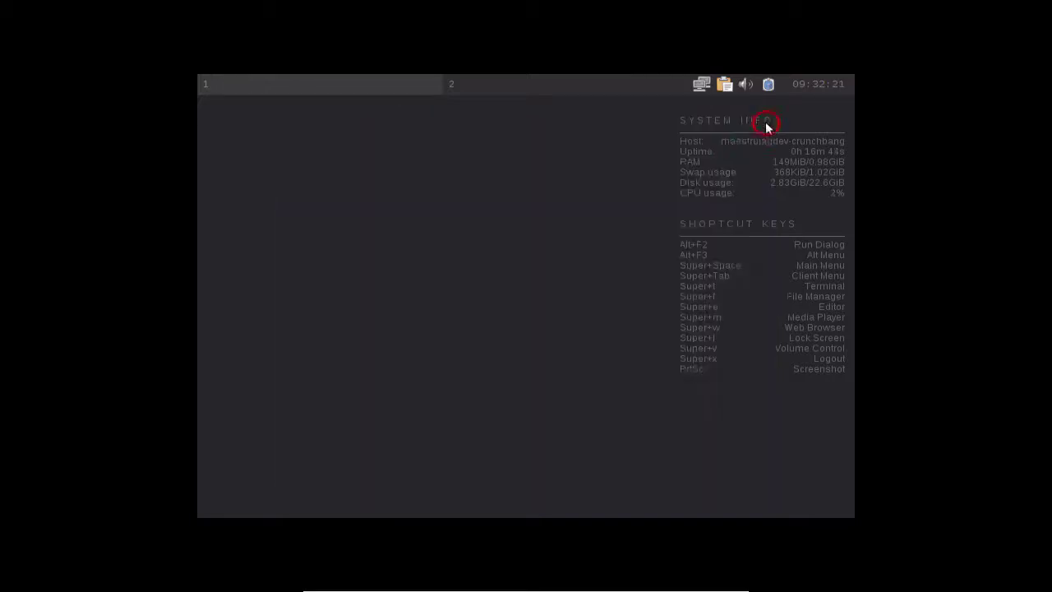
- Open the Geany Text Editor and Terminator Terminal accessories one after the other, closing each after a brief look
right_click(441, 173)
mouse_move(477, 296)
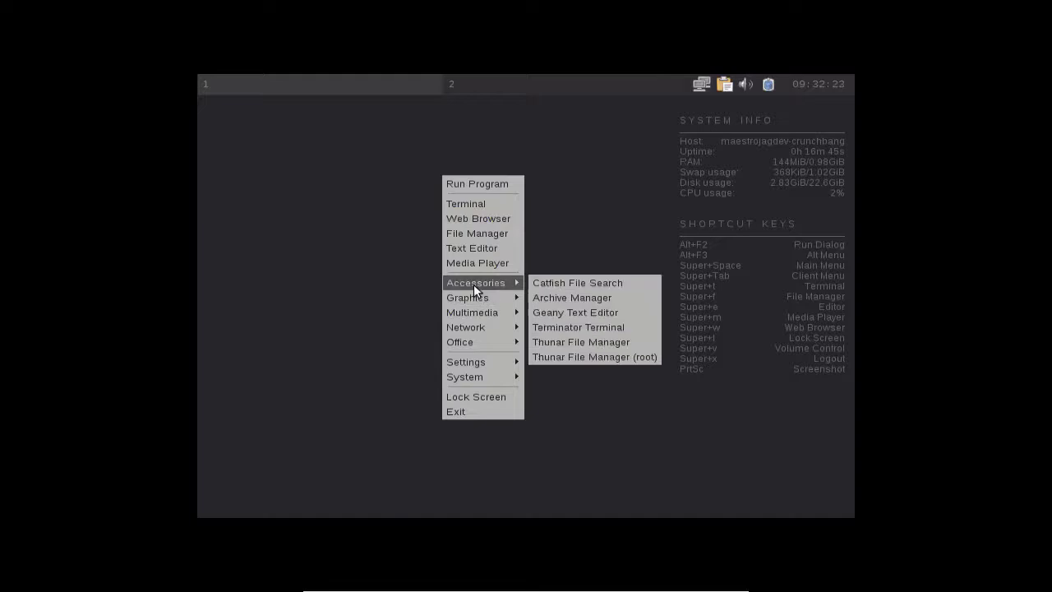
left_click(547, 310)
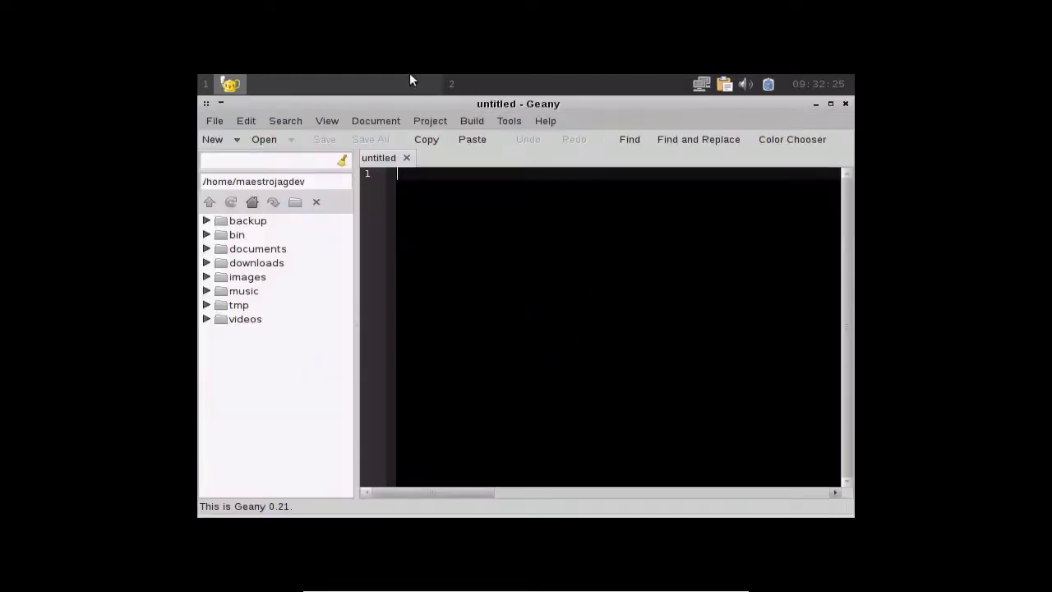
left_click(846, 104)
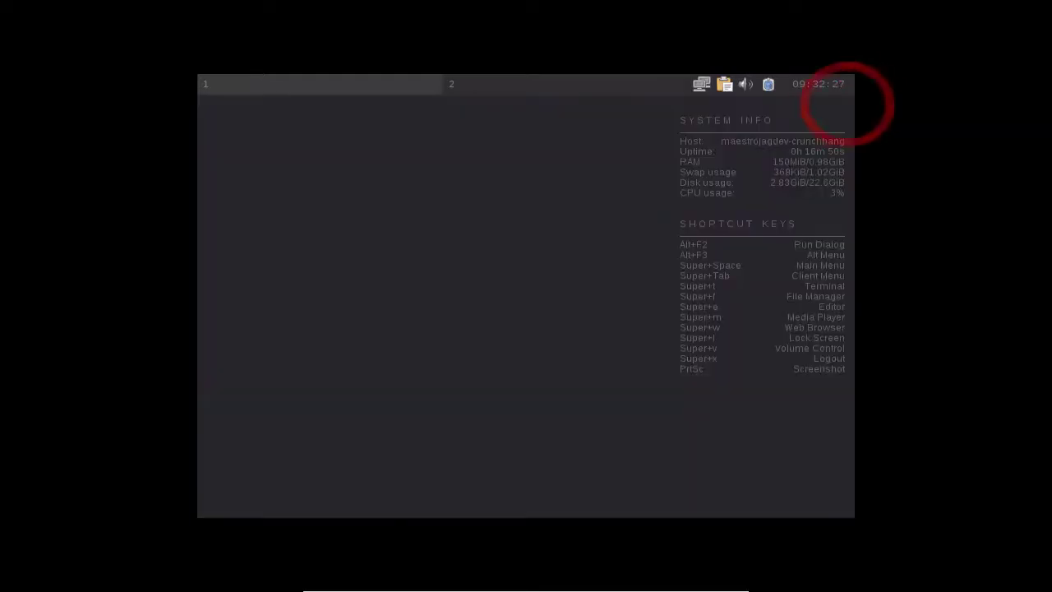
right_click(463, 276)
mouse_move(519, 382)
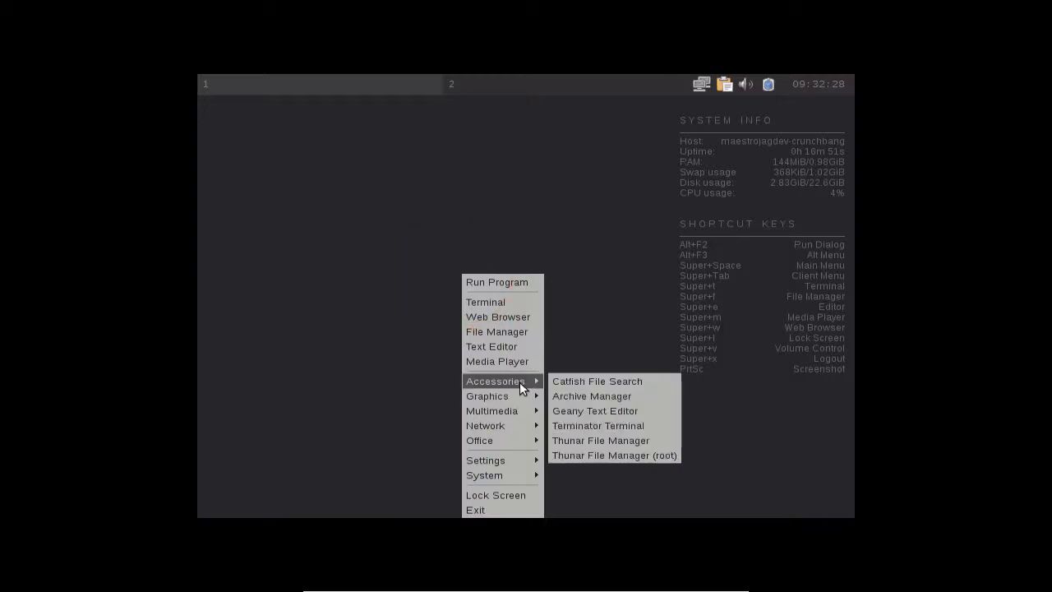
left_click(565, 428)
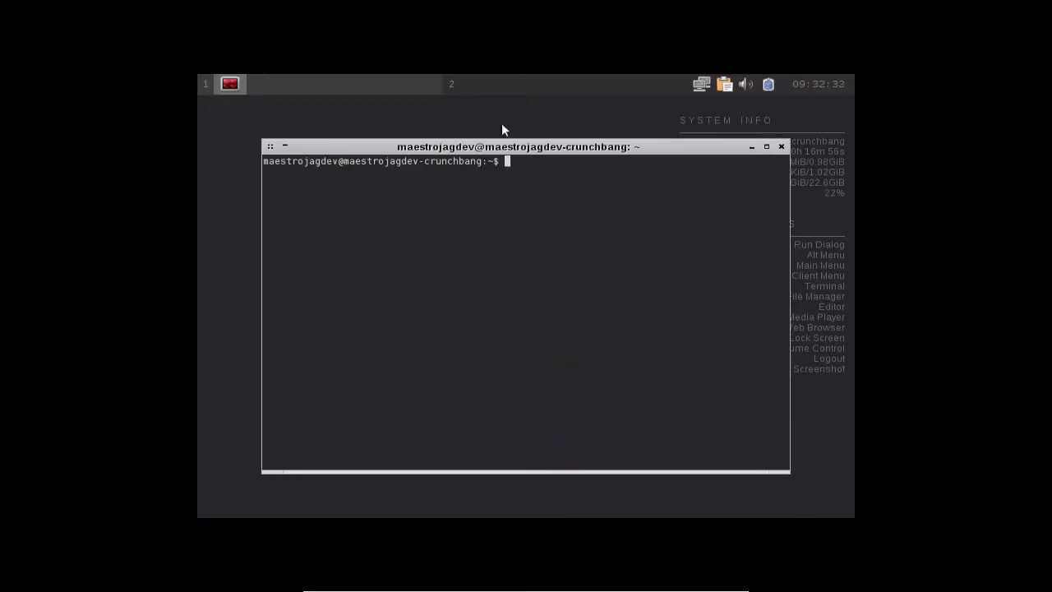
left_click(781, 146)
- Run the Google Chrome installer from the network web browsers category, confirm the installation, and enter the sudo password
right_click(351, 113)
mouse_move(389, 214)
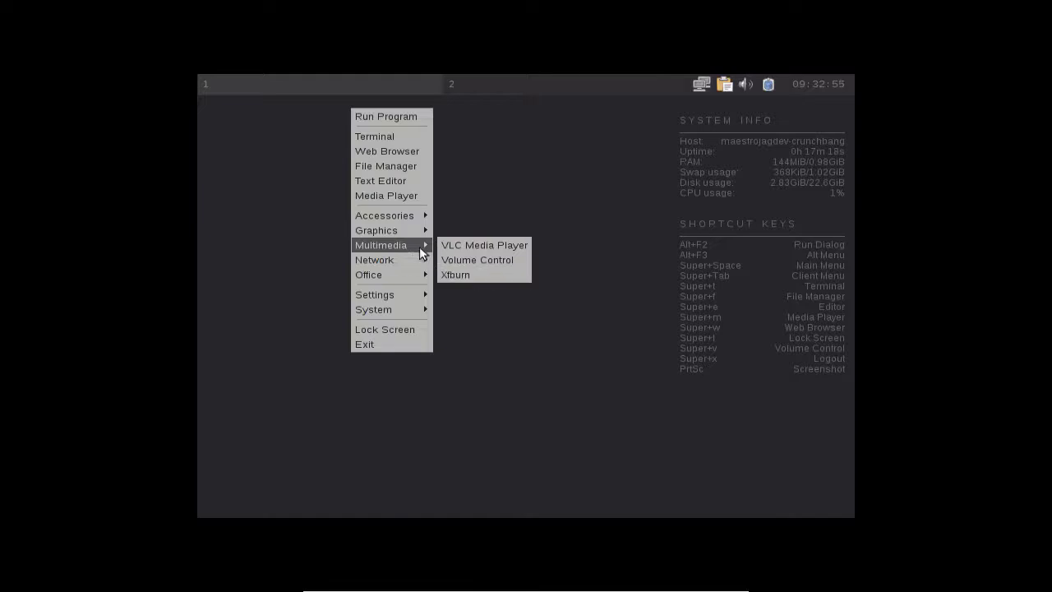
mouse_move(401, 262)
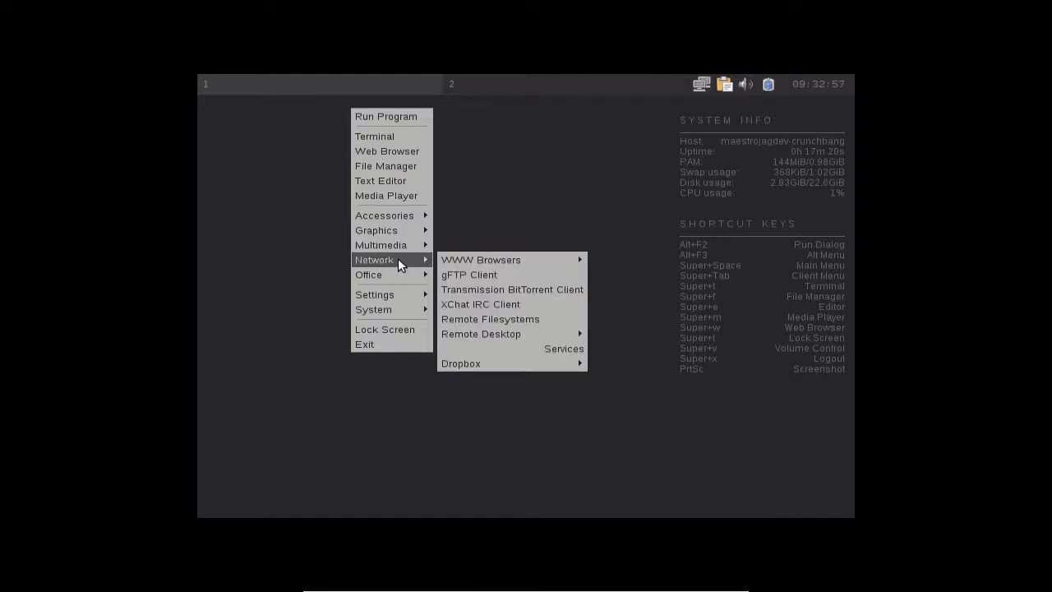
mouse_move(480, 258)
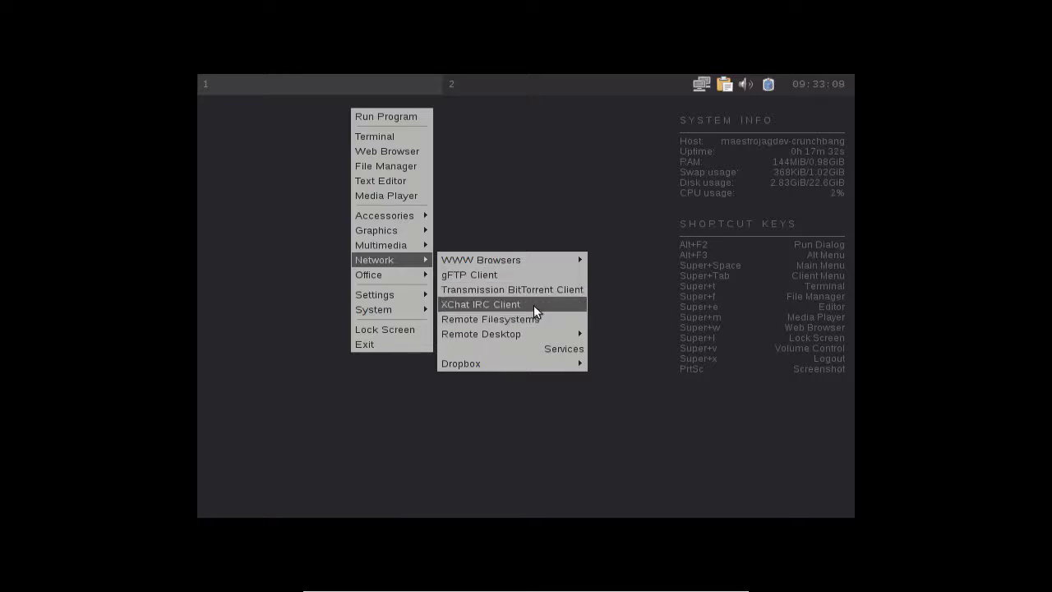
mouse_move(525, 346)
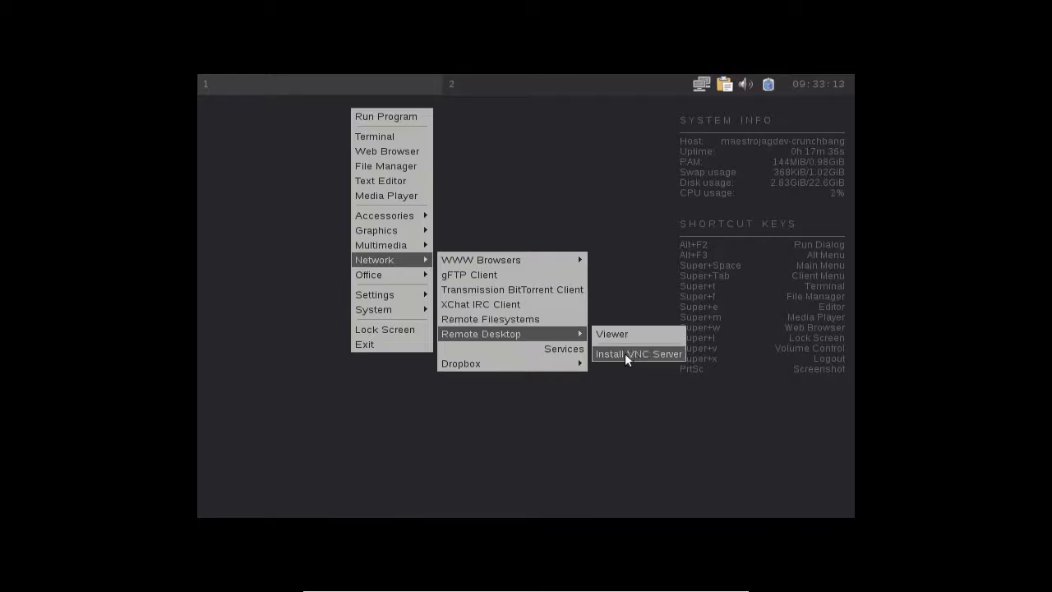
mouse_move(578, 363)
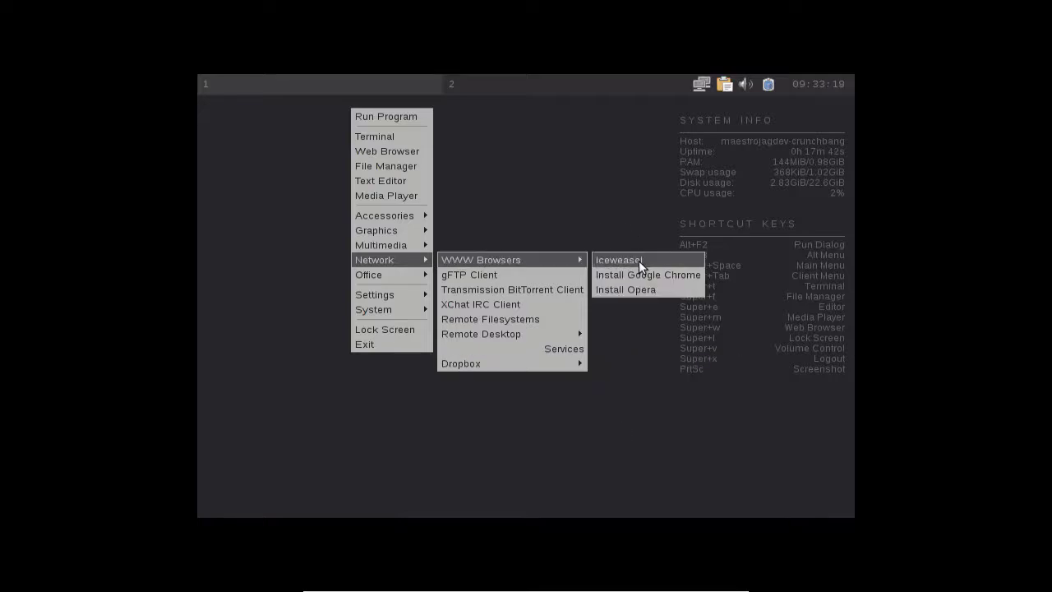
left_click(636, 273)
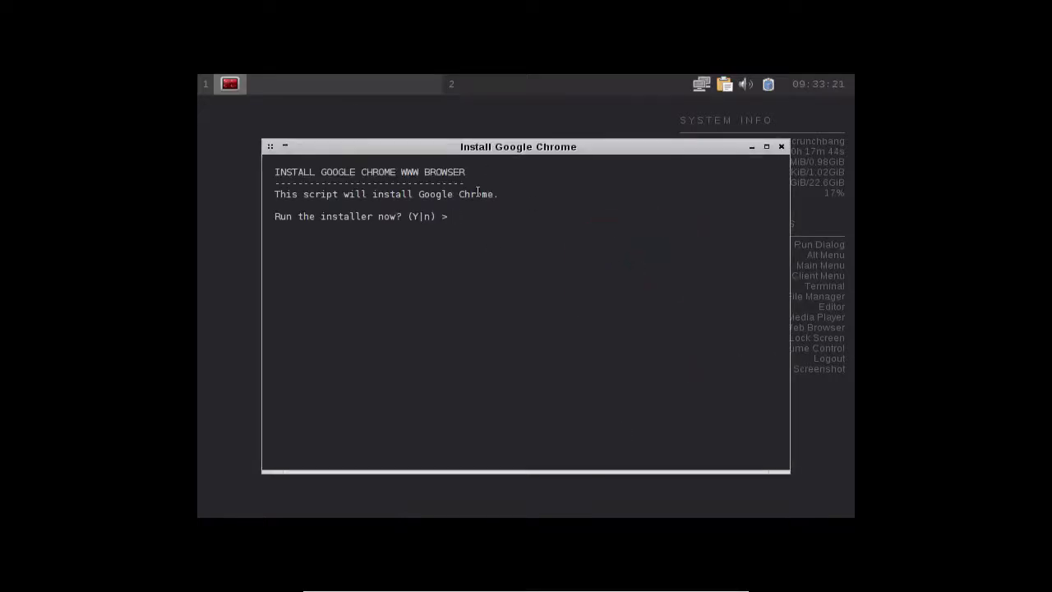
type("y")
key("Return")
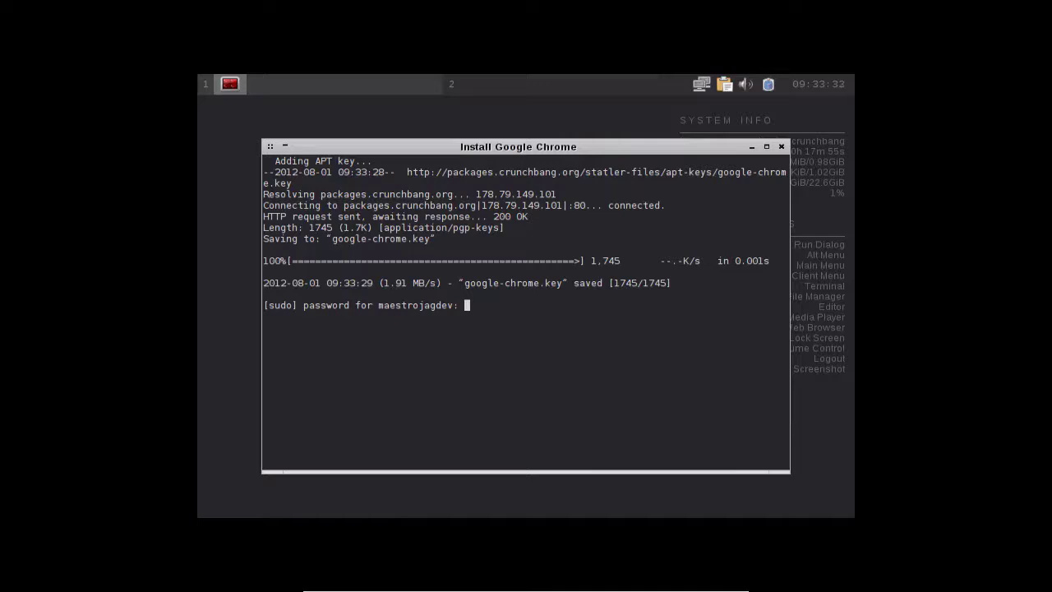
key("Return")
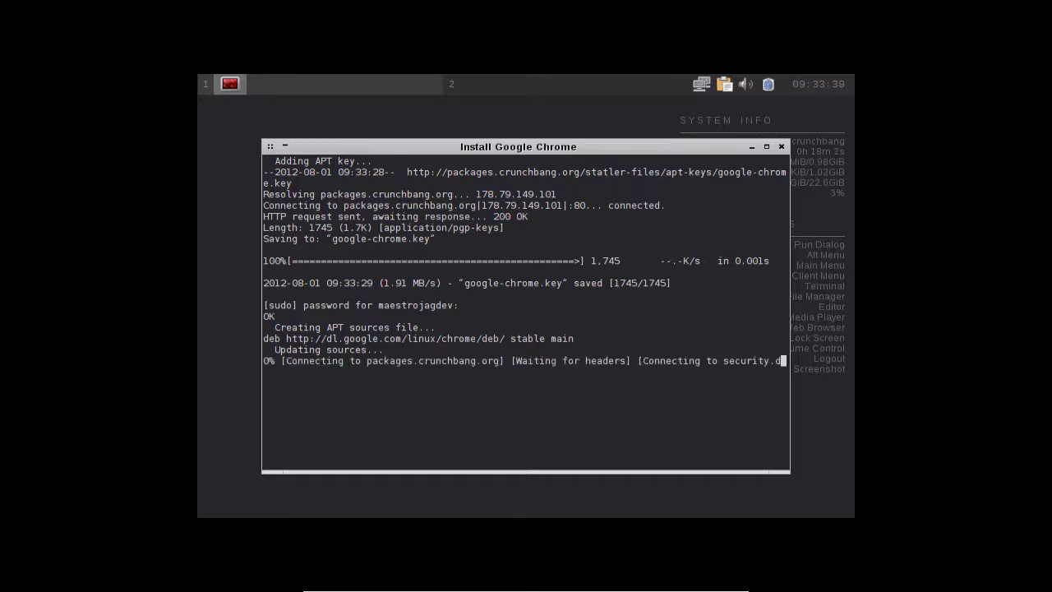
- Look through the Multimedia, Office, System and Settings categories of the desktop menu, including the Conky, Openbox and Terminator options, and dismiss it
right_click(369, 124)
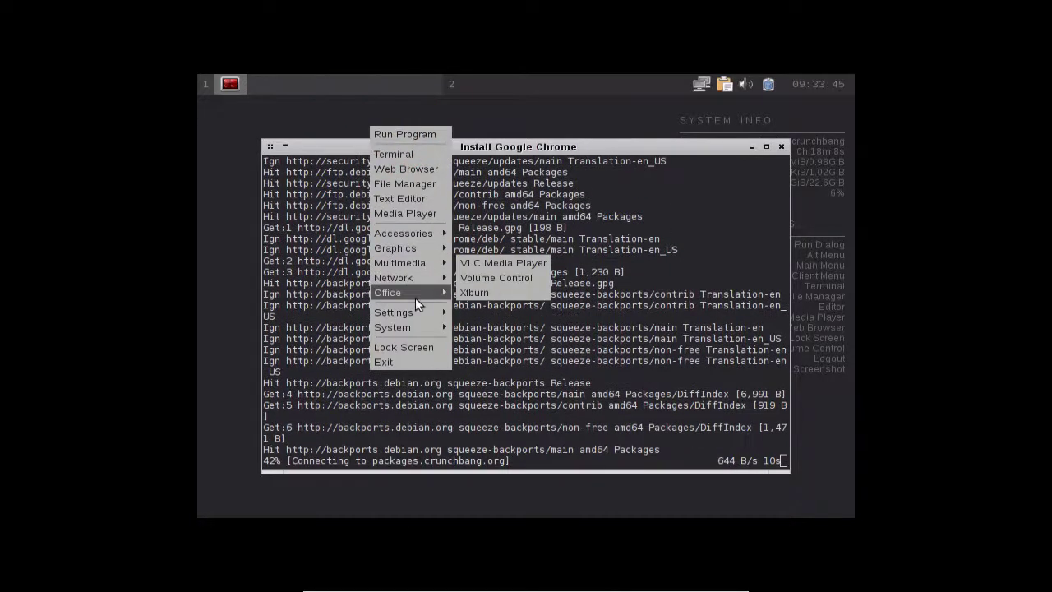
mouse_move(415, 296)
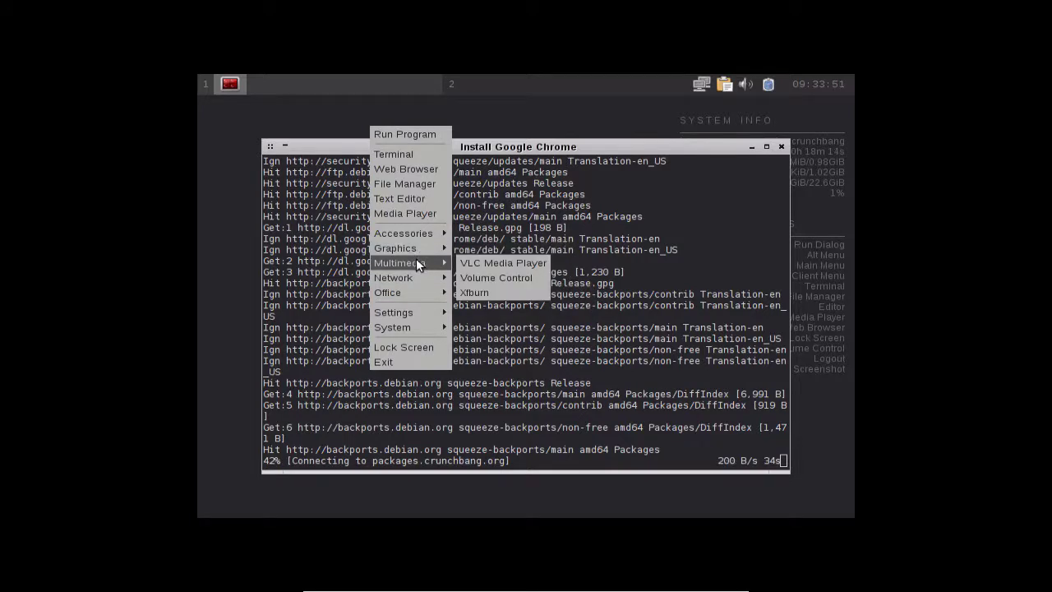
mouse_move(417, 278)
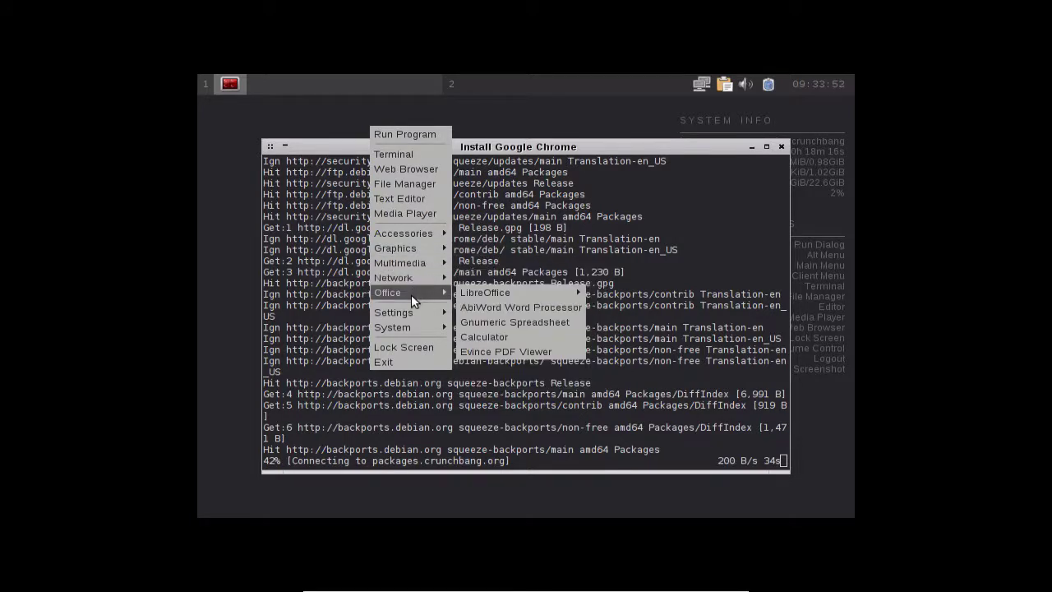
mouse_move(470, 293)
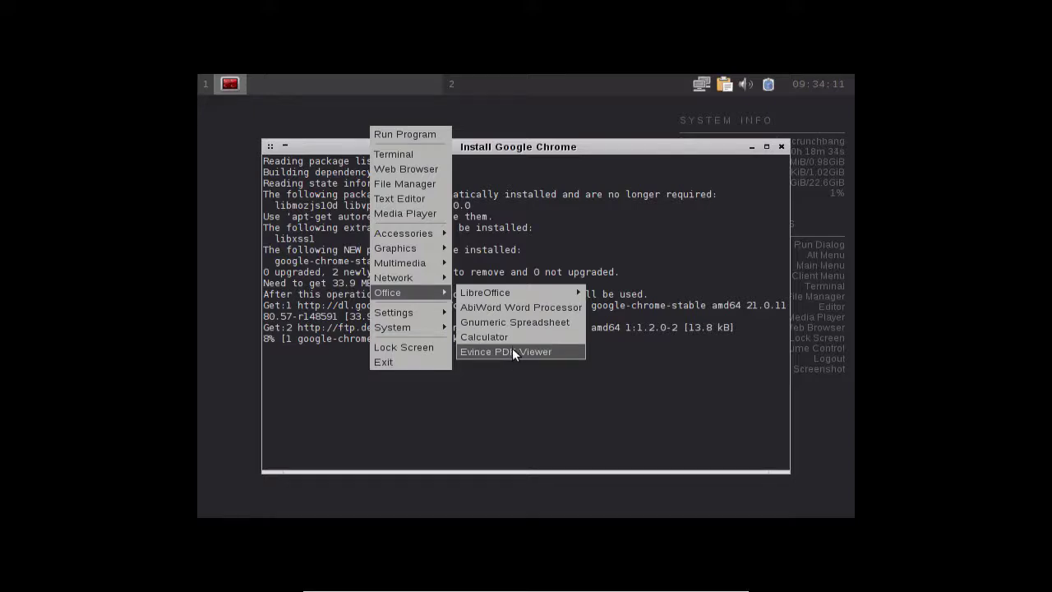
mouse_move(407, 328)
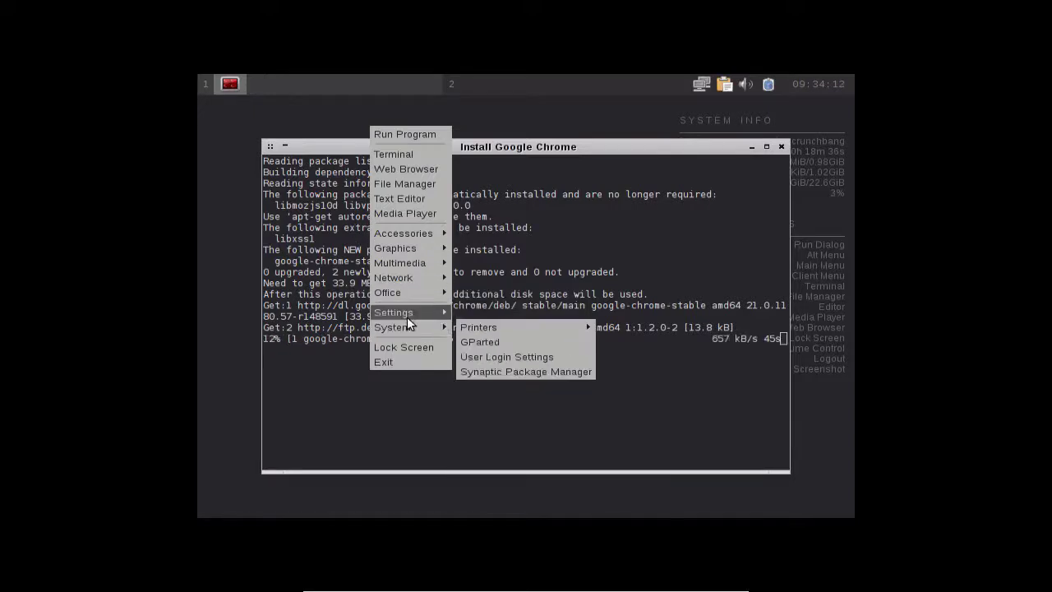
mouse_move(416, 309)
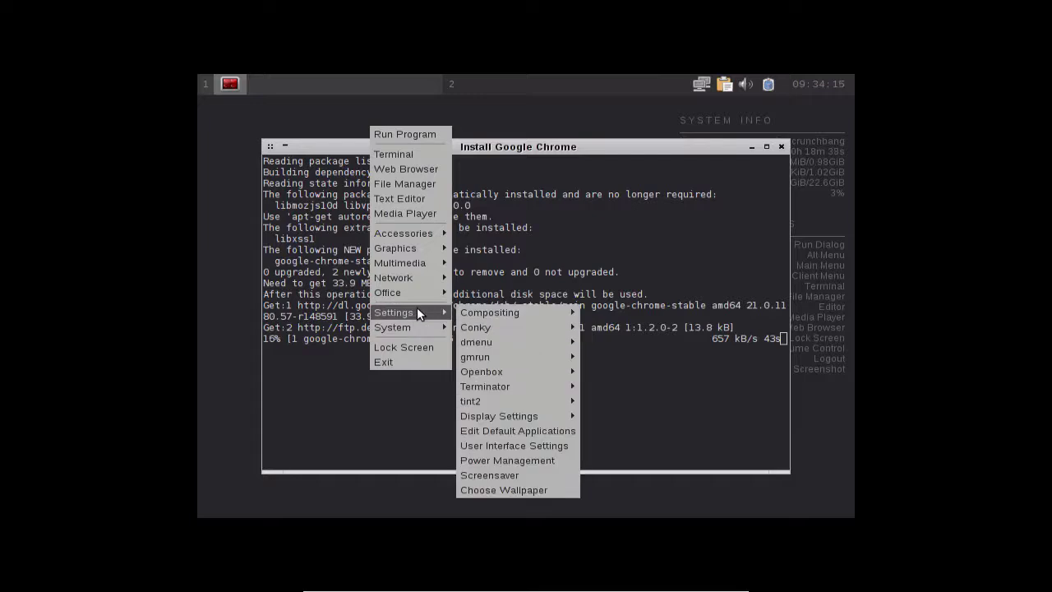
mouse_move(494, 323)
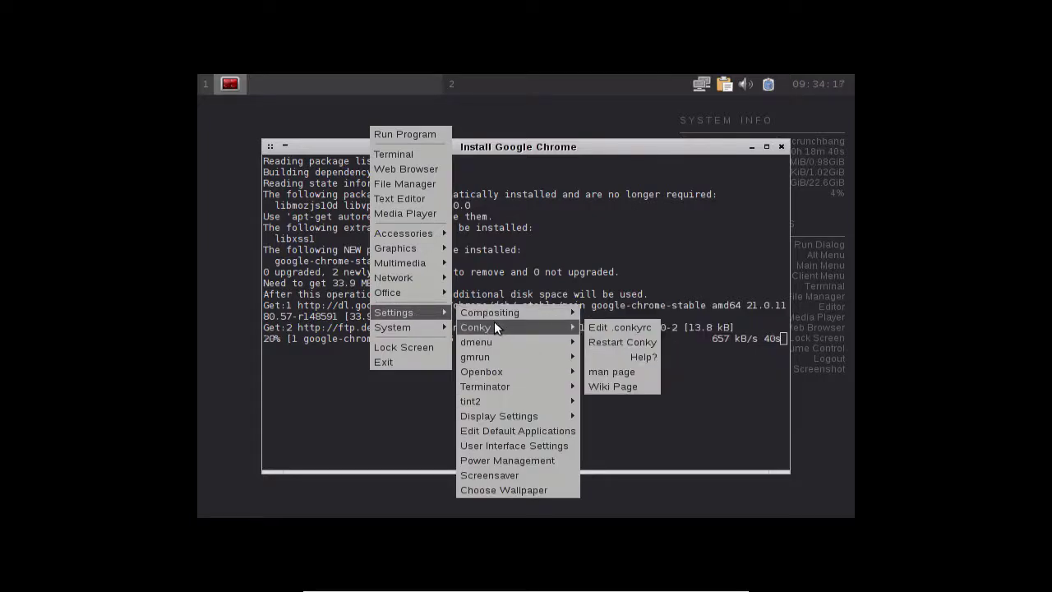
mouse_move(495, 356)
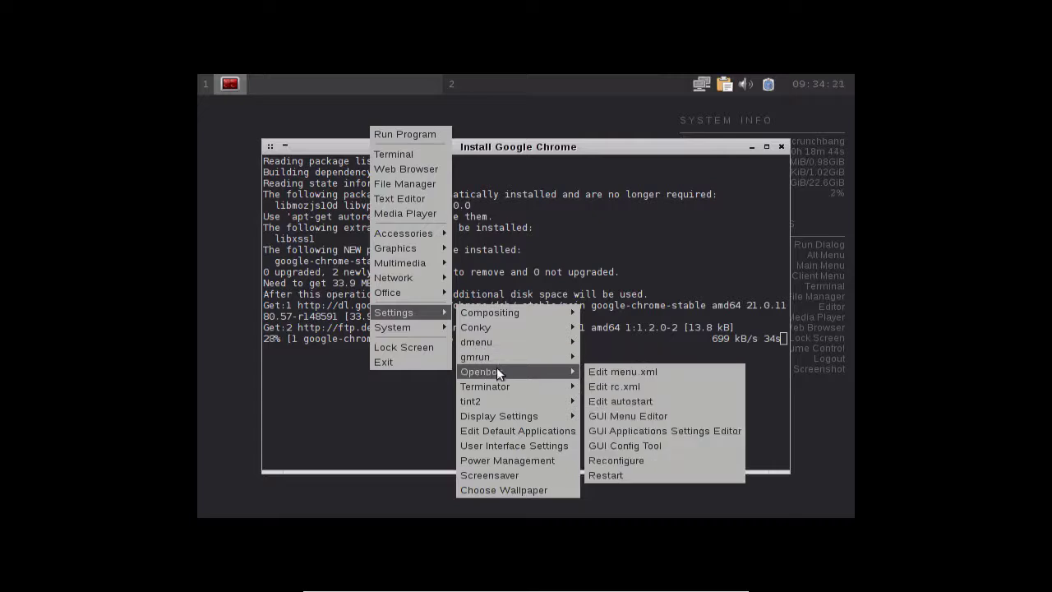
mouse_move(499, 381)
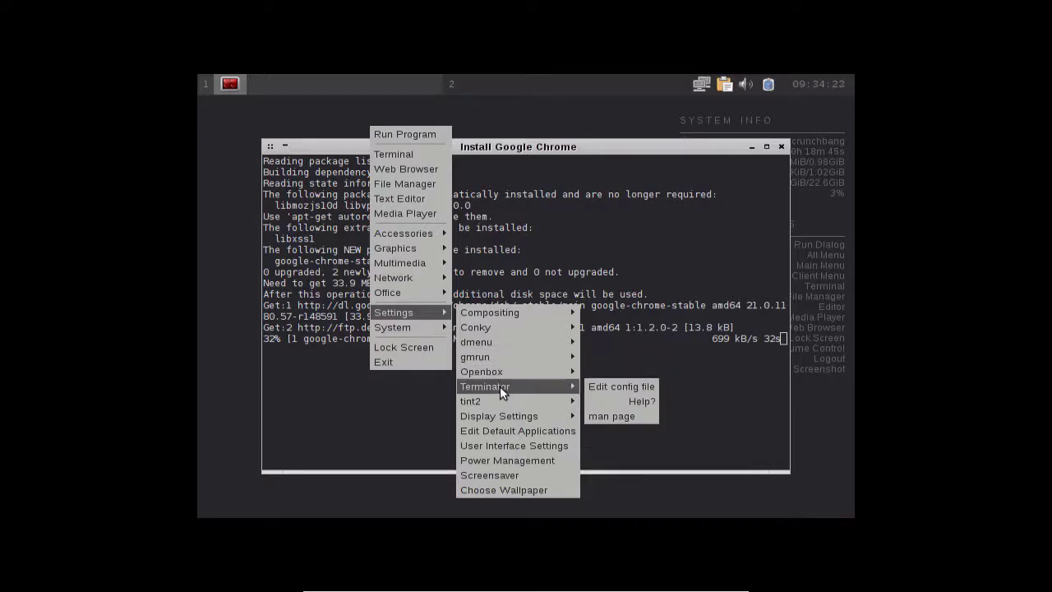
mouse_move(500, 400)
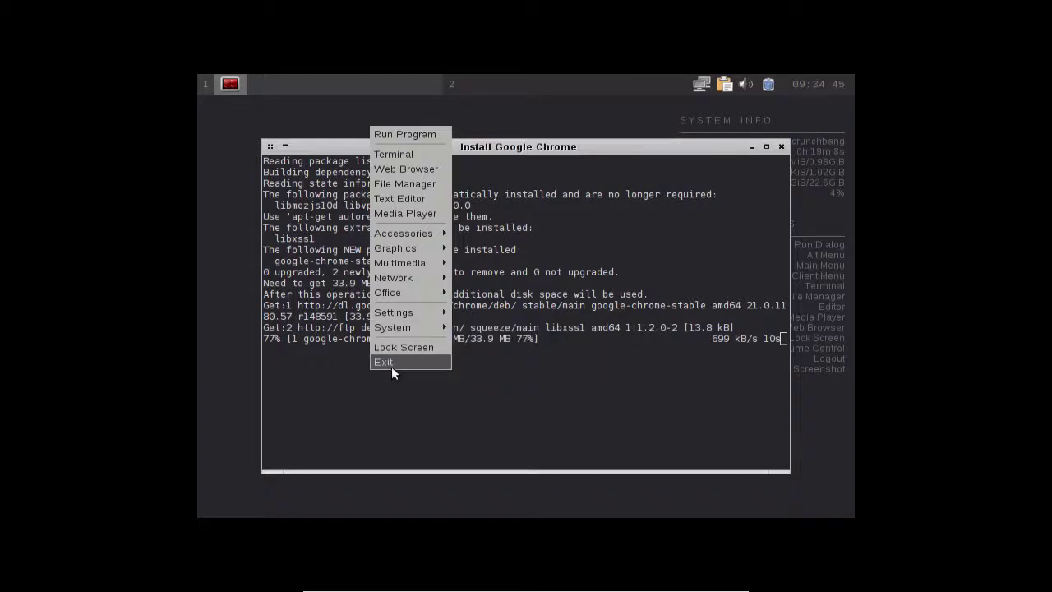
left_click(529, 100)
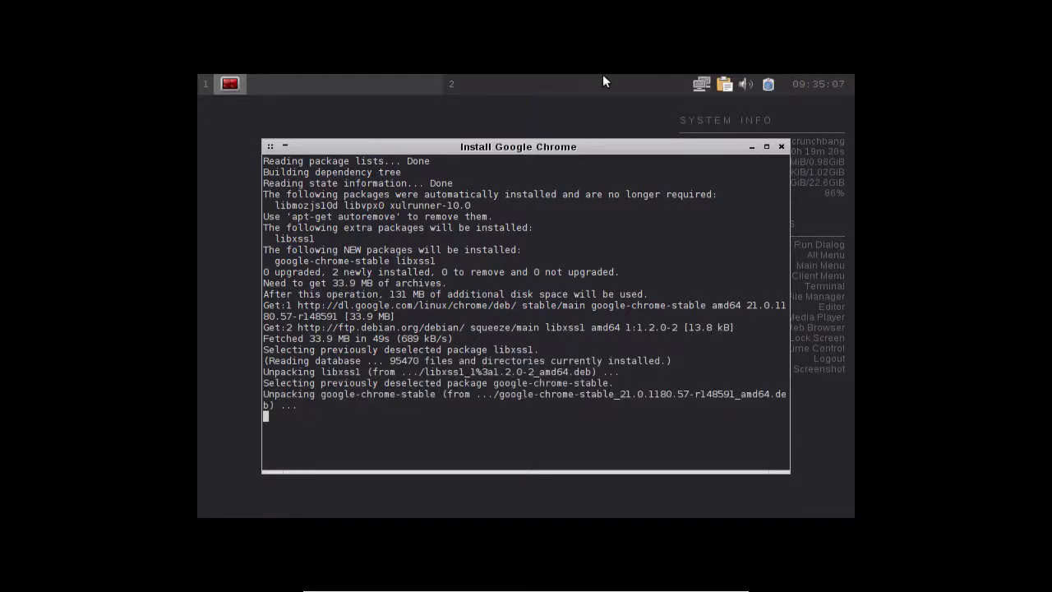
- Open the Xfce Power Manager settings for a brief look, close them, and exit the finished Google Chrome installer
left_click(766, 84)
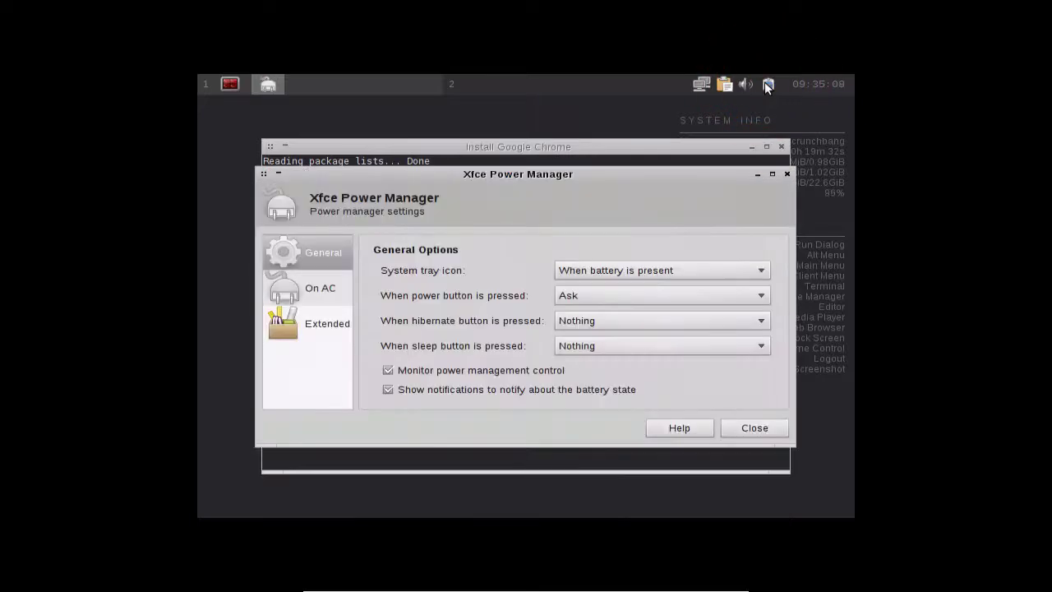
left_click(786, 175)
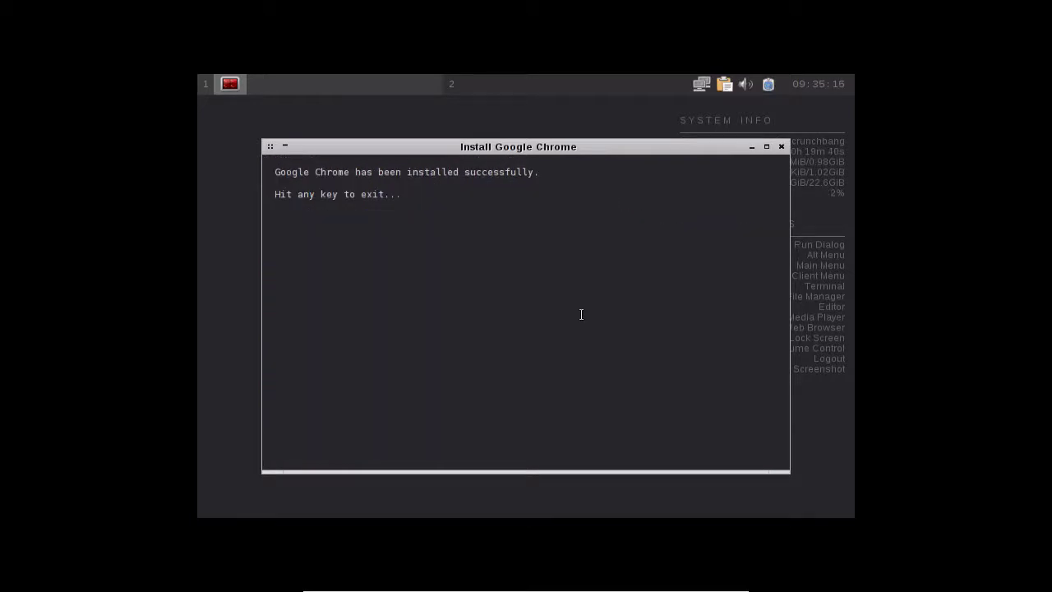
key("Return")
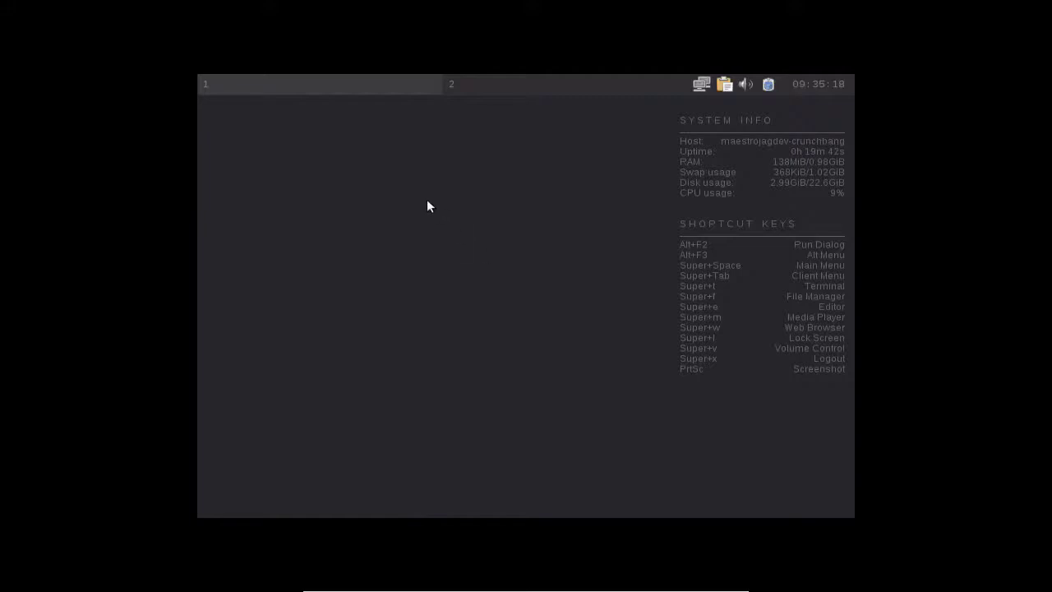
- Launch the newly installed Google Chrome from the network web browsers category and maximize its window
right_click(427, 206)
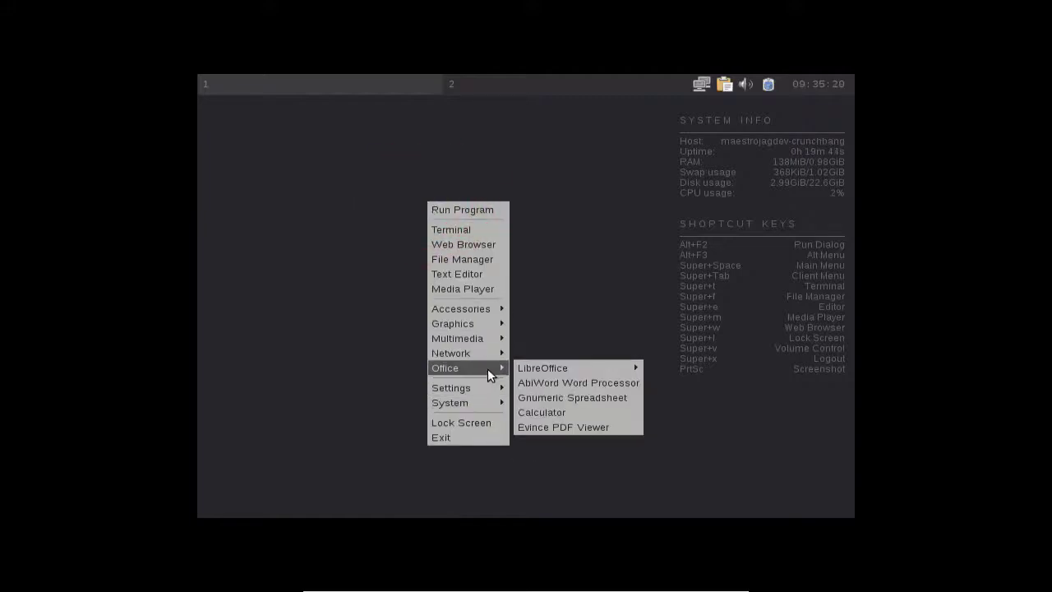
mouse_move(567, 354)
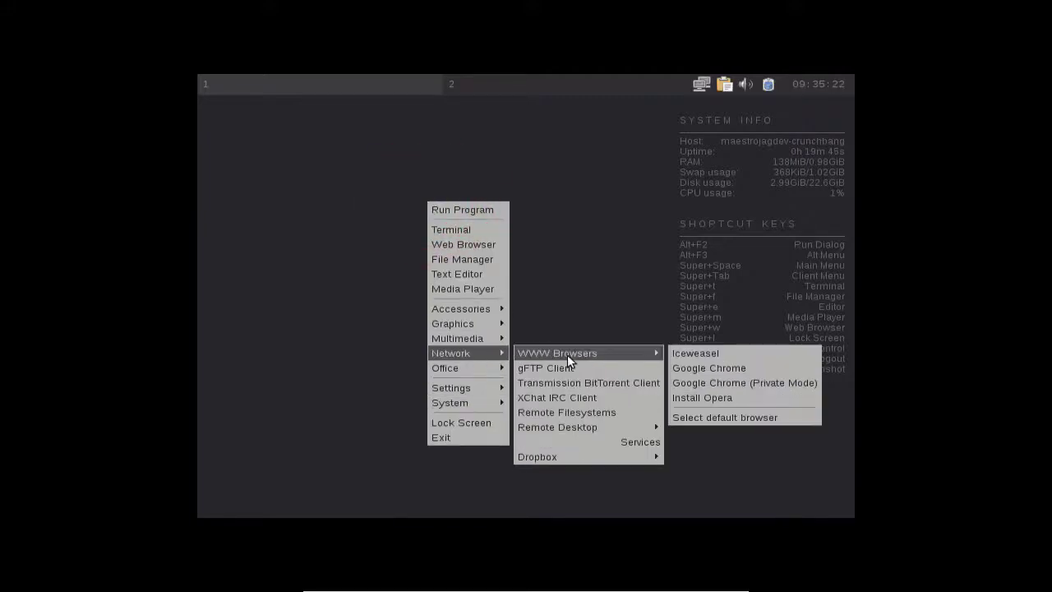
left_click(680, 371)
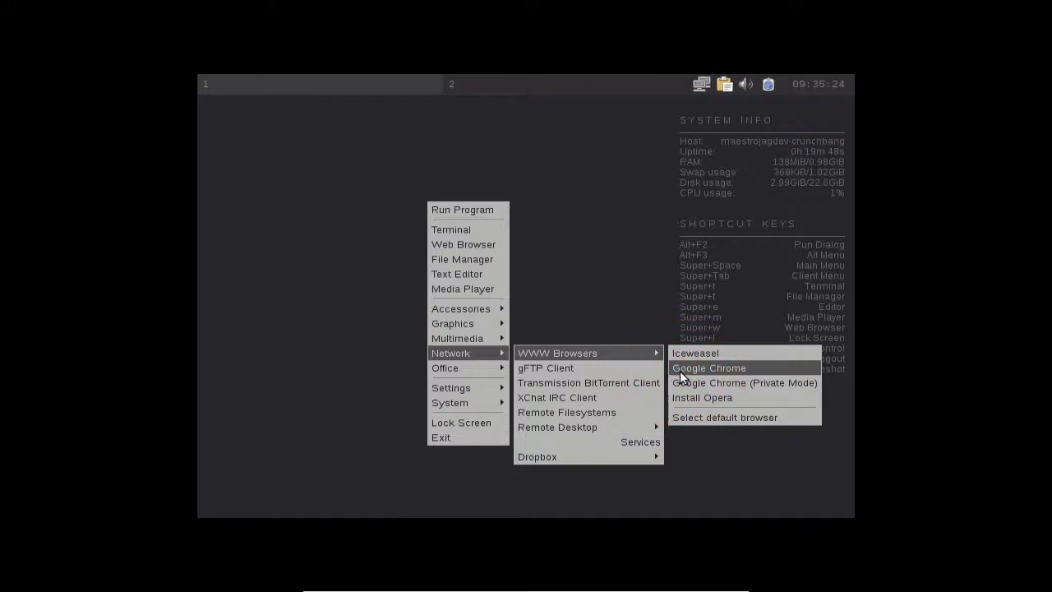
left_click(679, 371)
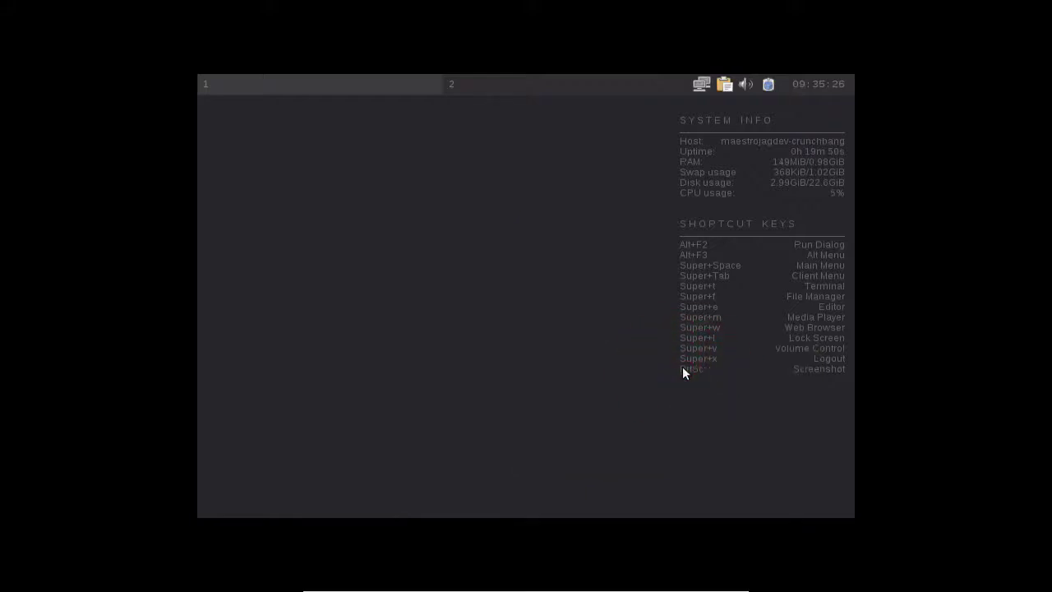
left_click(575, 354)
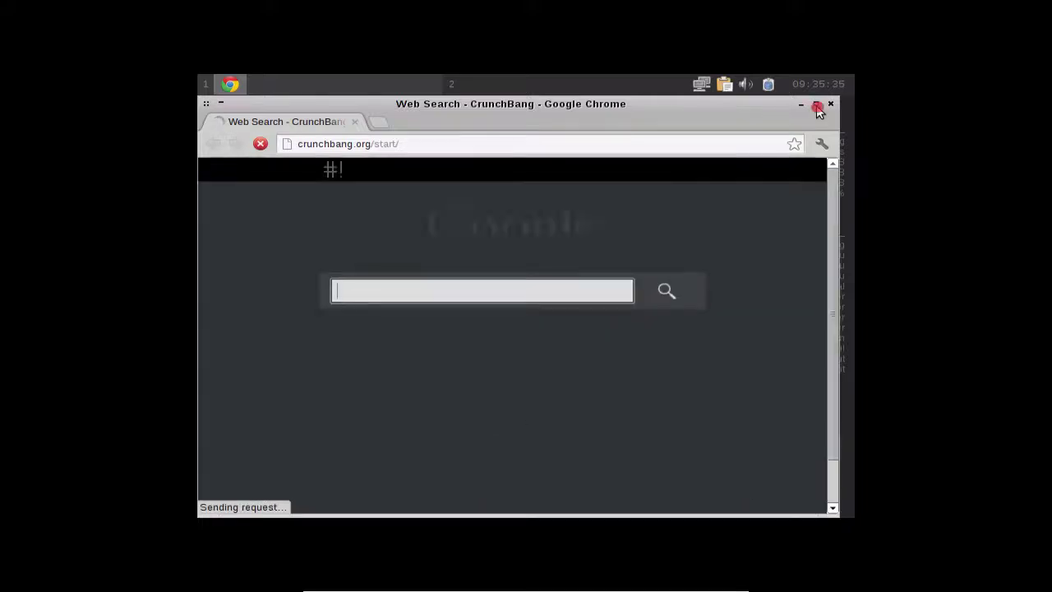
left_click(816, 105)
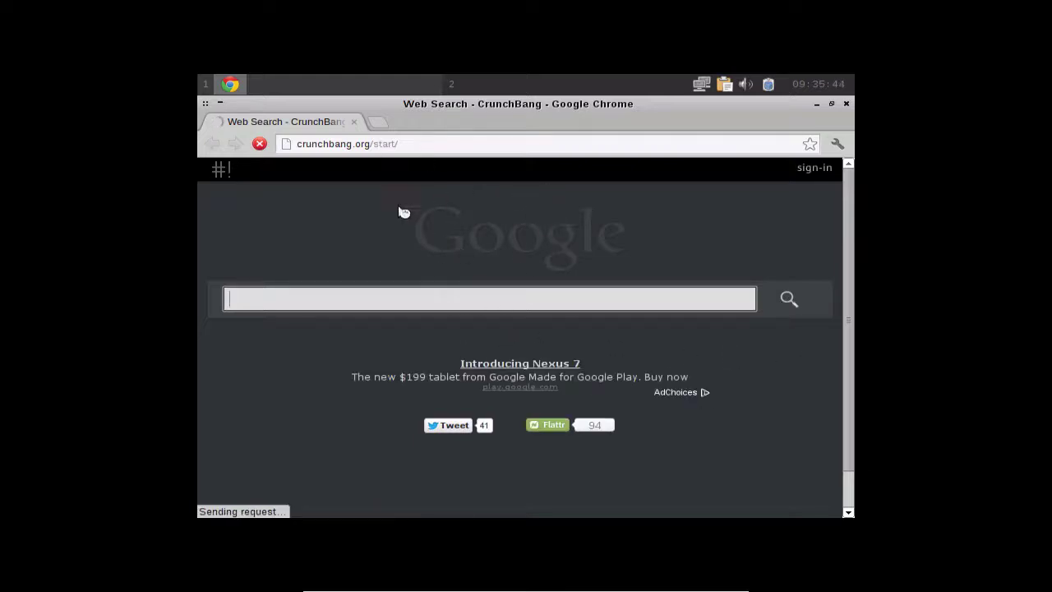
- Roll the Chrome window up to its title bar, unroll it again, and close the browser
left_click(220, 103)
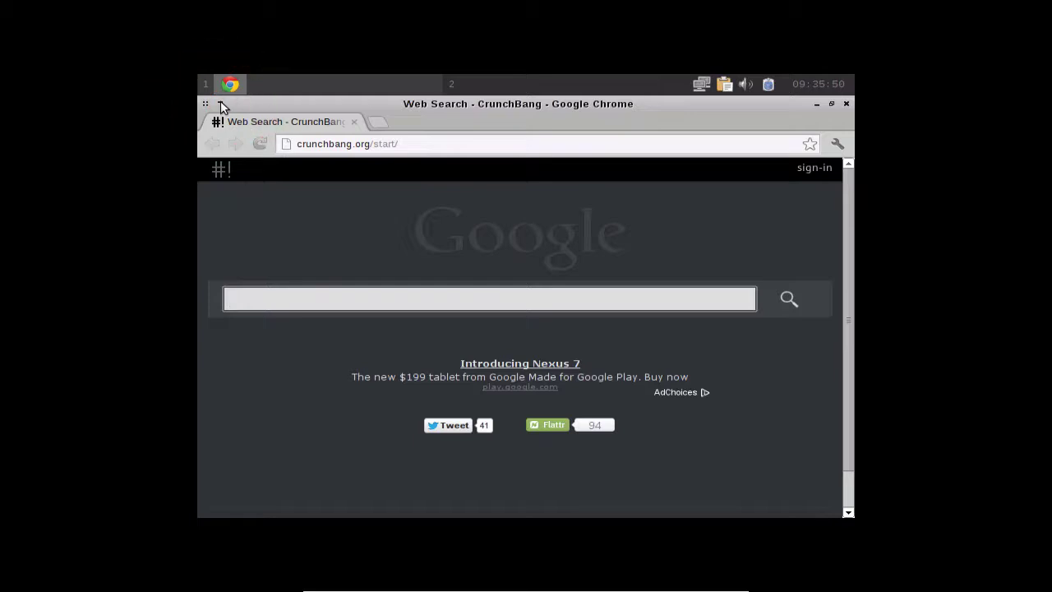
left_click(220, 104)
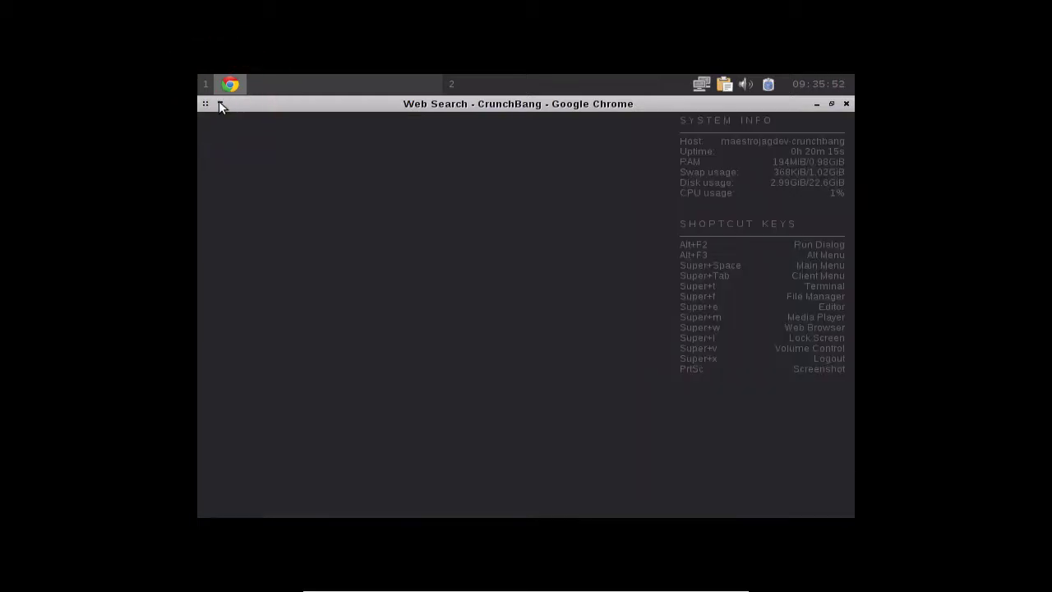
left_click(219, 104)
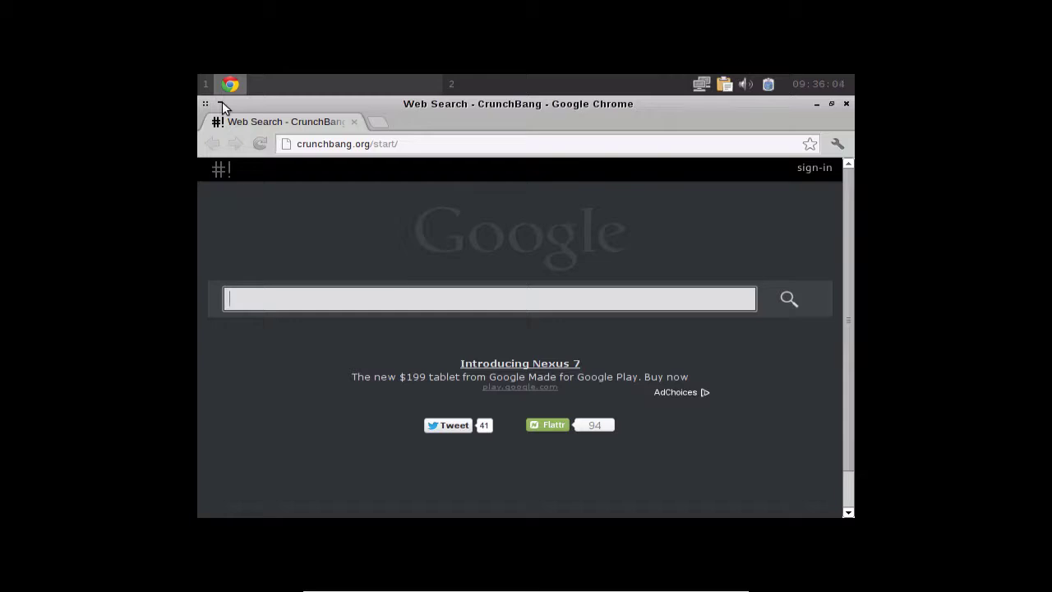
left_click(356, 122)
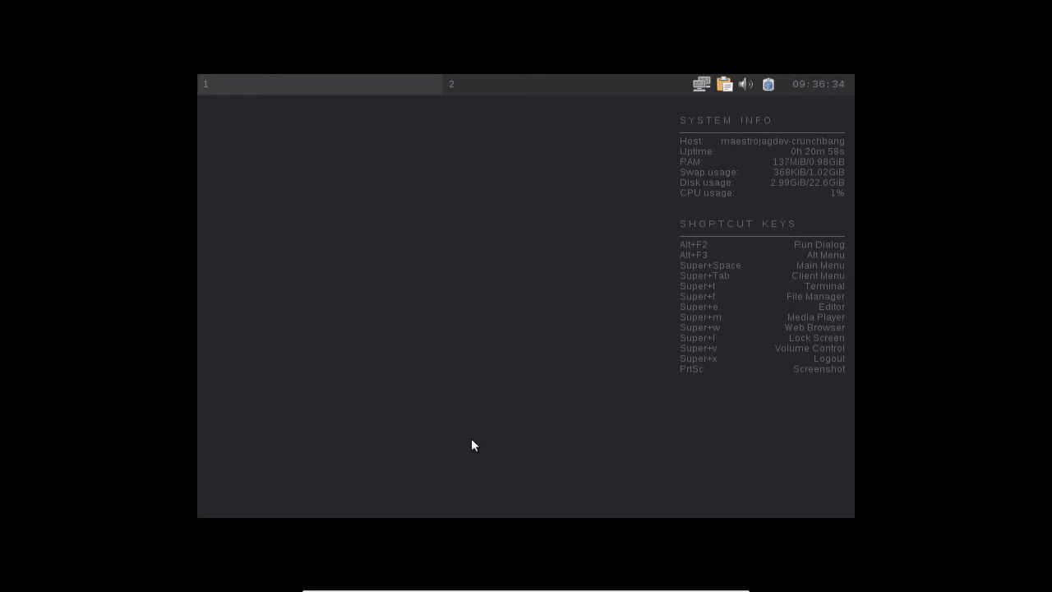
mouse_move(468, 589)
mouse_move(468, 1)
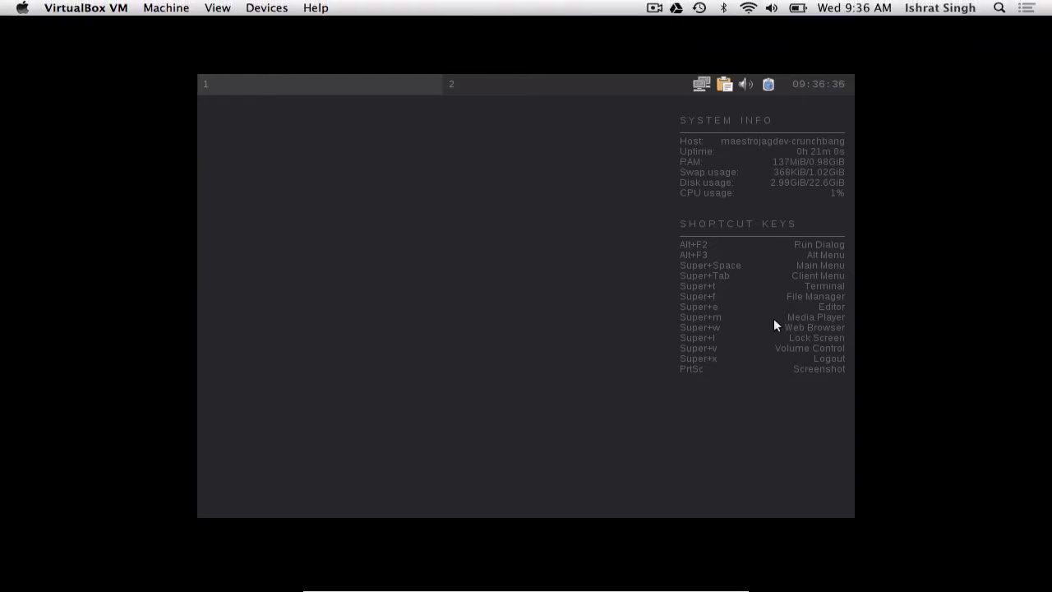